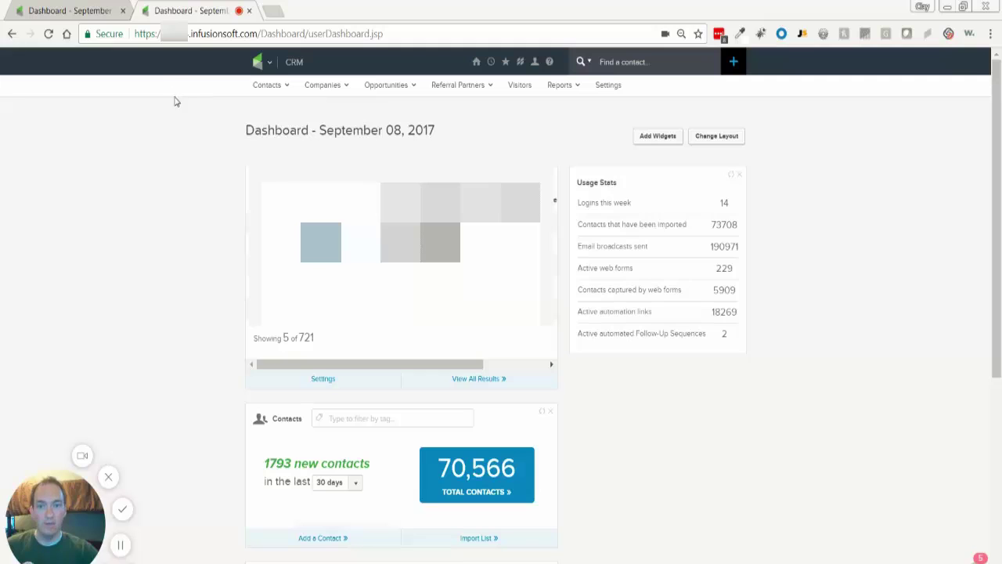
- Open the Relationships page of the Collaboration Settings within the Admin settings
mouse_move(258, 65)
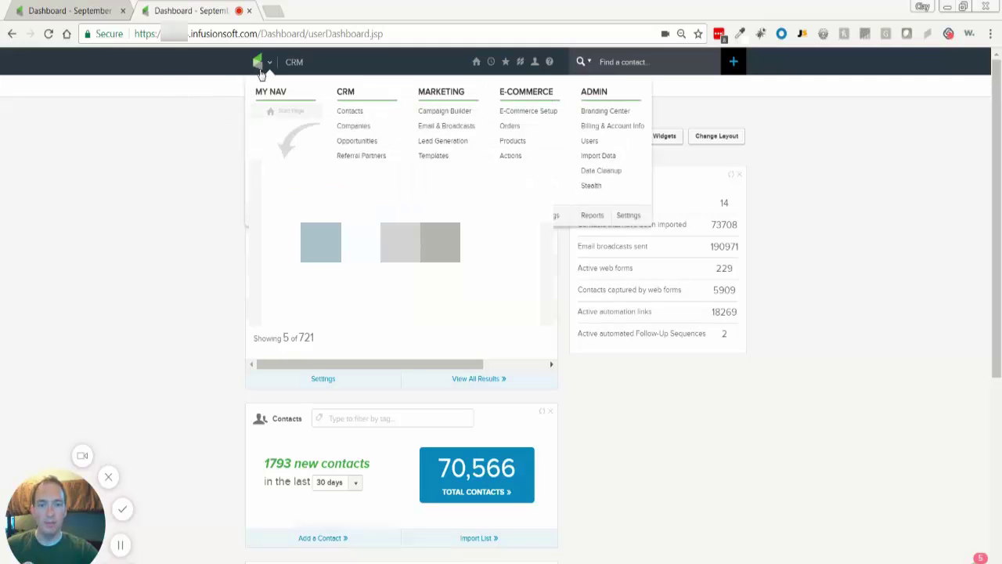
left_click(631, 219)
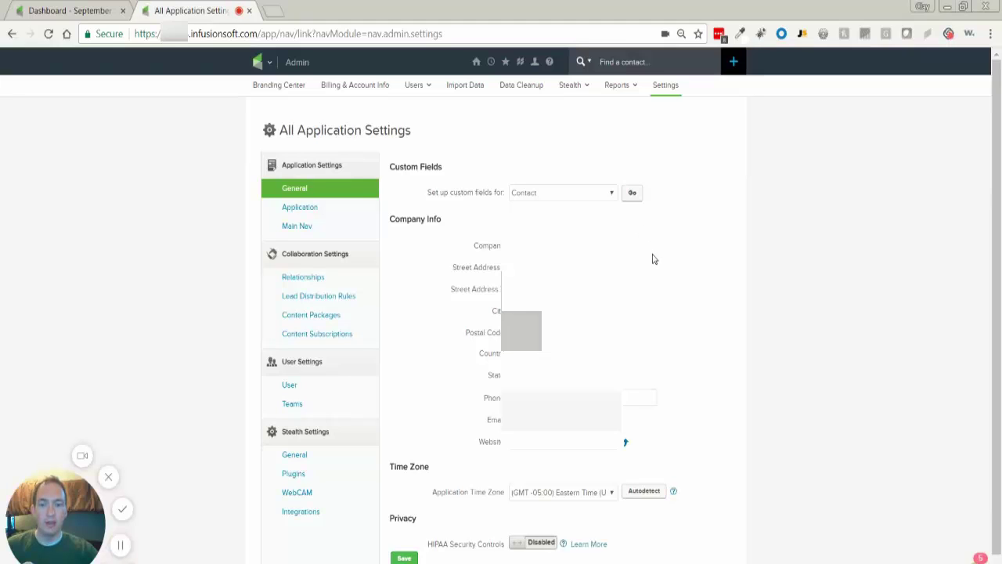
left_click(303, 278)
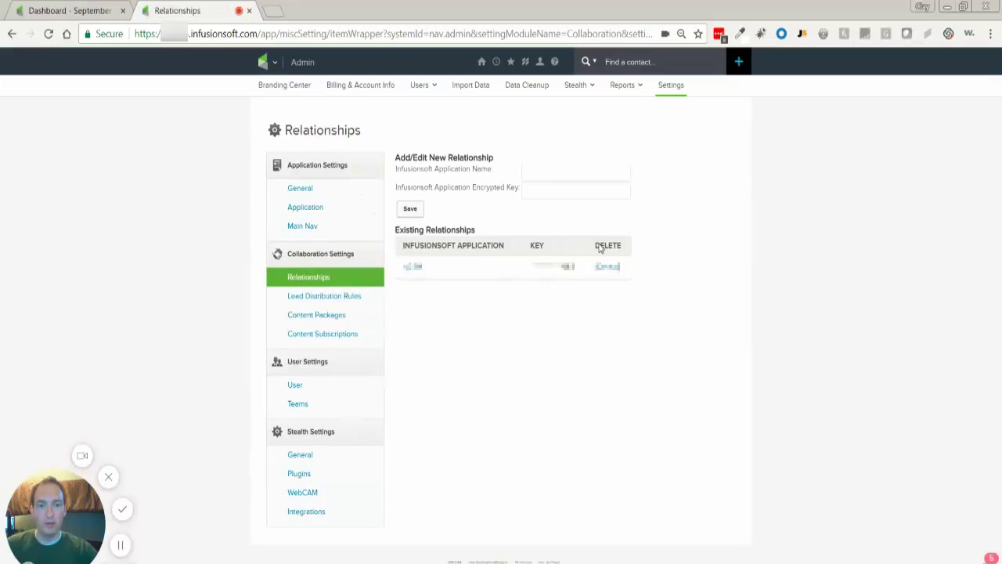
- Enter the receiving application's name, copied from its web address, as the Infusionsoft Application Name of a new relationship
left_click(538, 174)
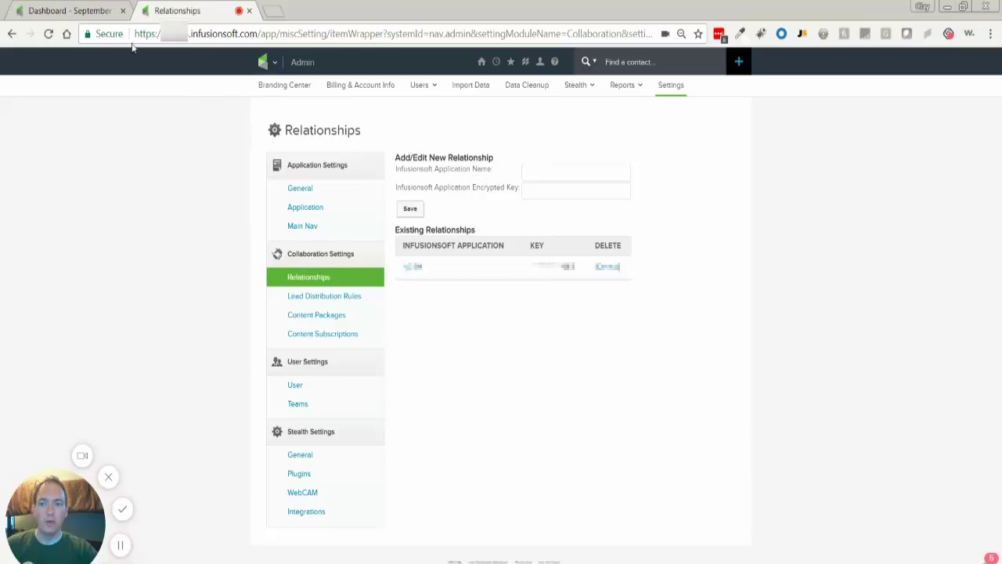
left_click(80, 11)
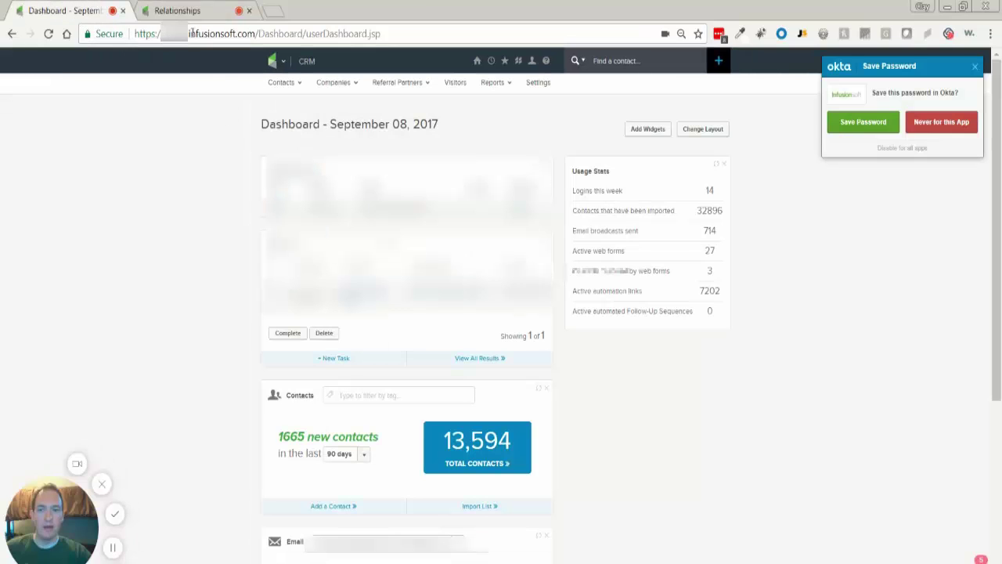
double_click(174, 33)
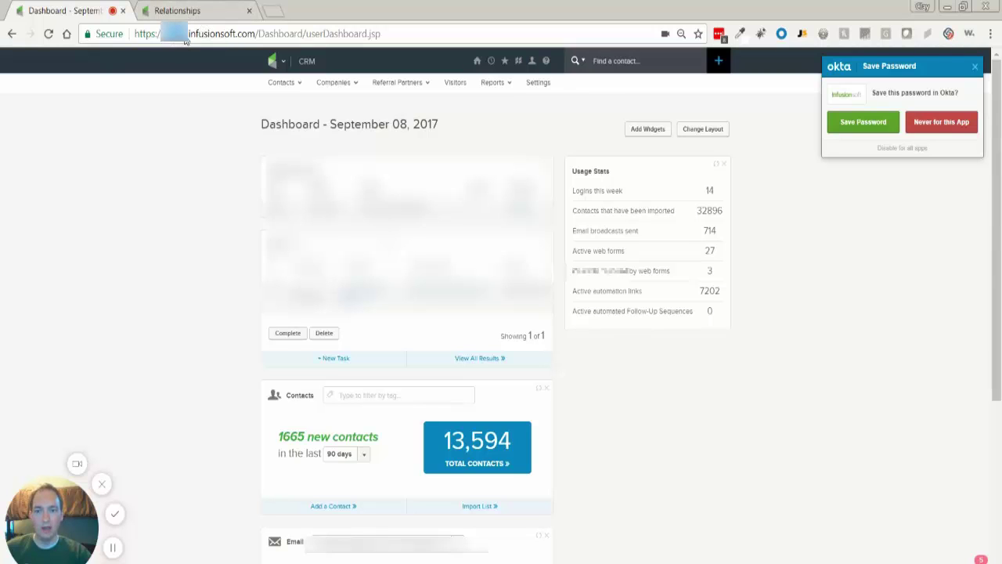
left_click(174, 11)
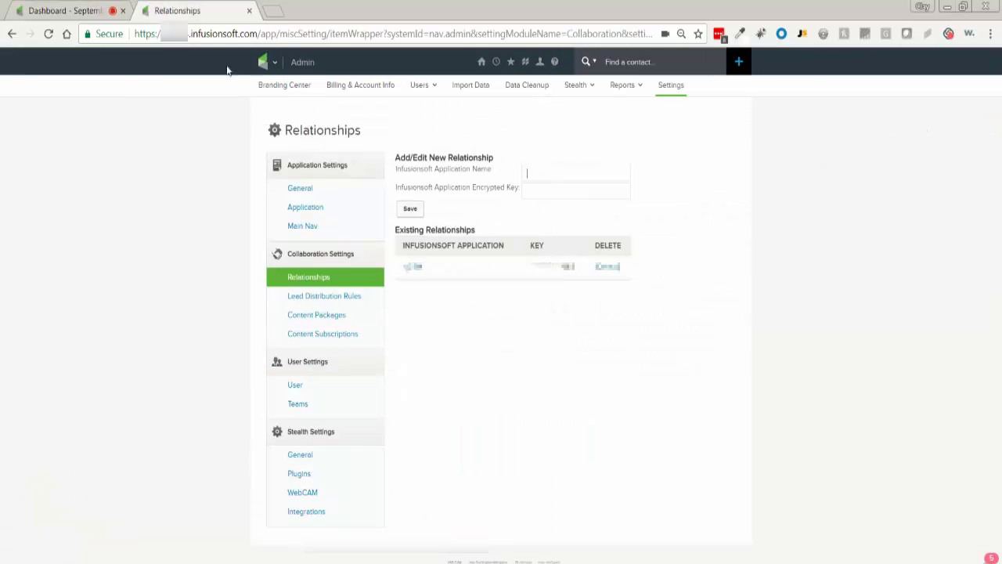
key("ctrl+v")
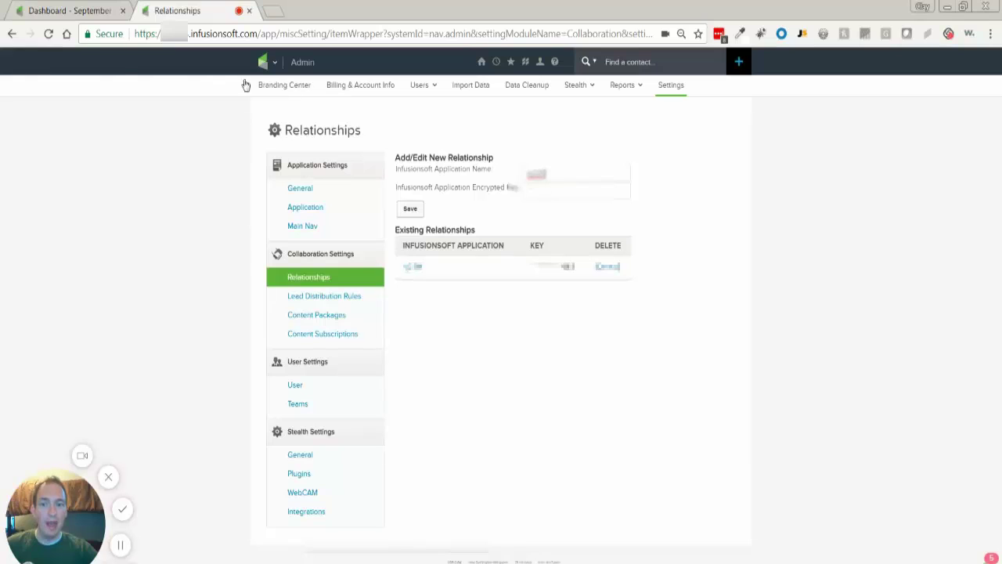
- Select the encrypted API key in the receiving application's Application settings and return to the new relationship form
left_click(69, 12)
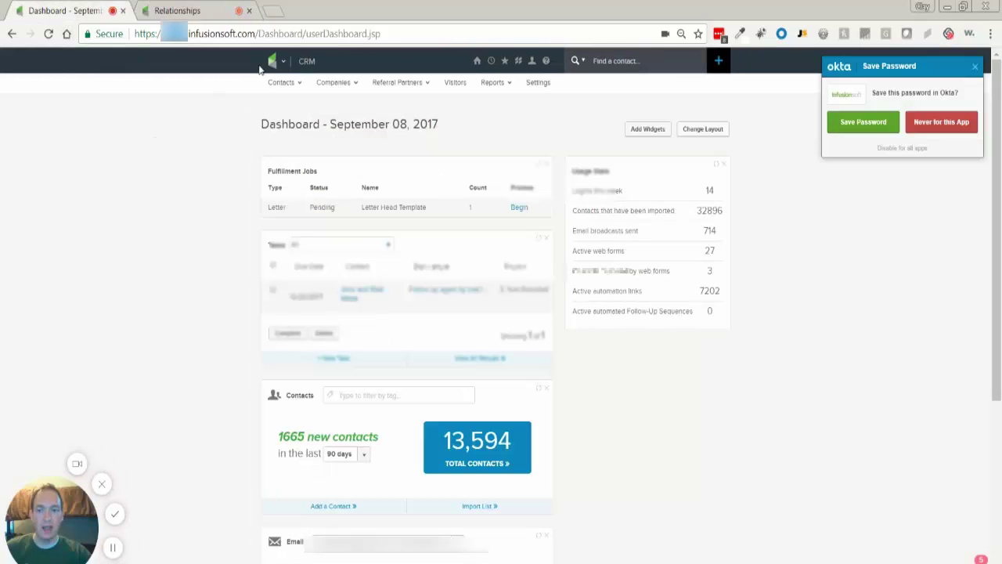
left_click(273, 63)
left_click(618, 205)
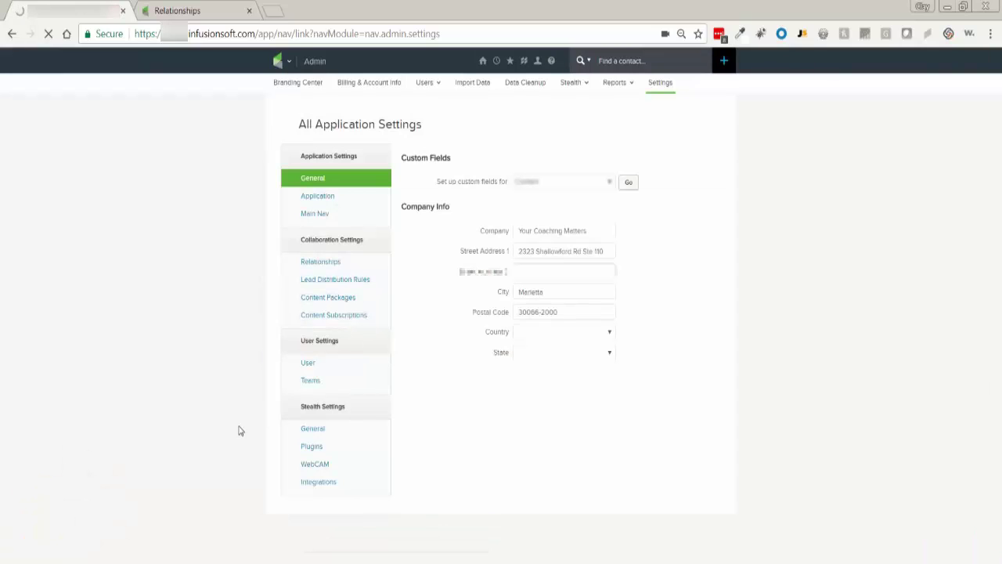
left_click(319, 200)
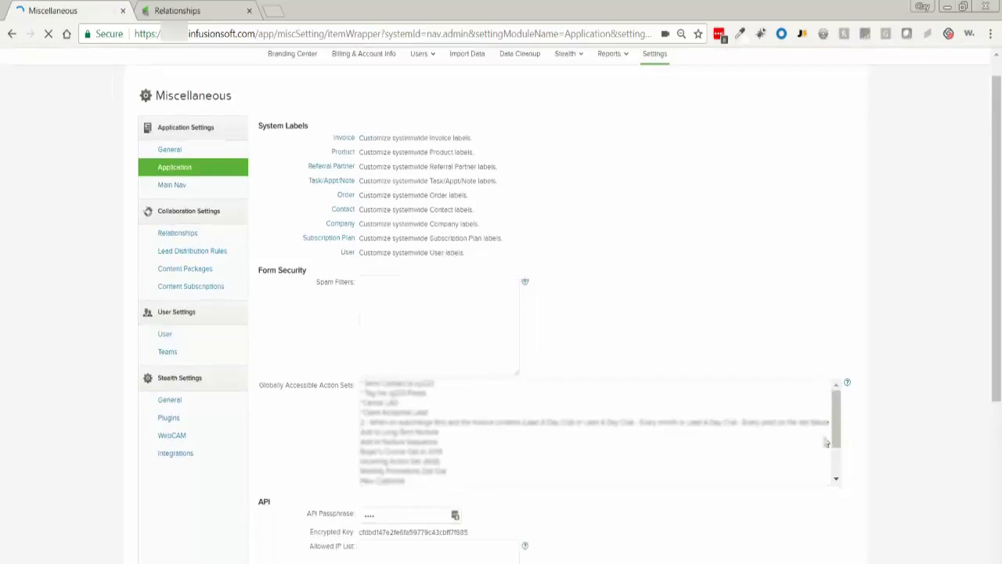
scroll(582, 347, "down", 2)
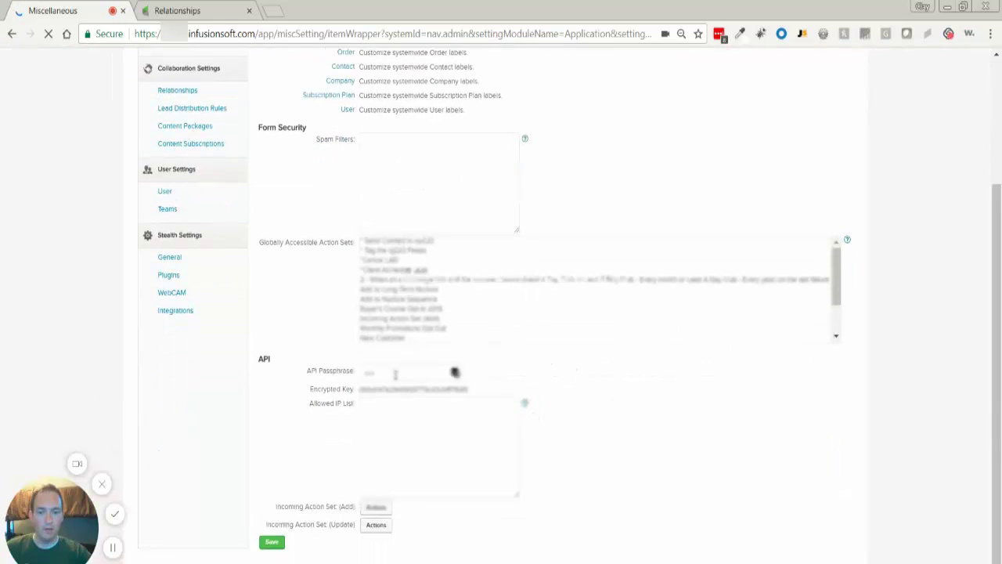
left_click_drag(396, 375, 349, 377)
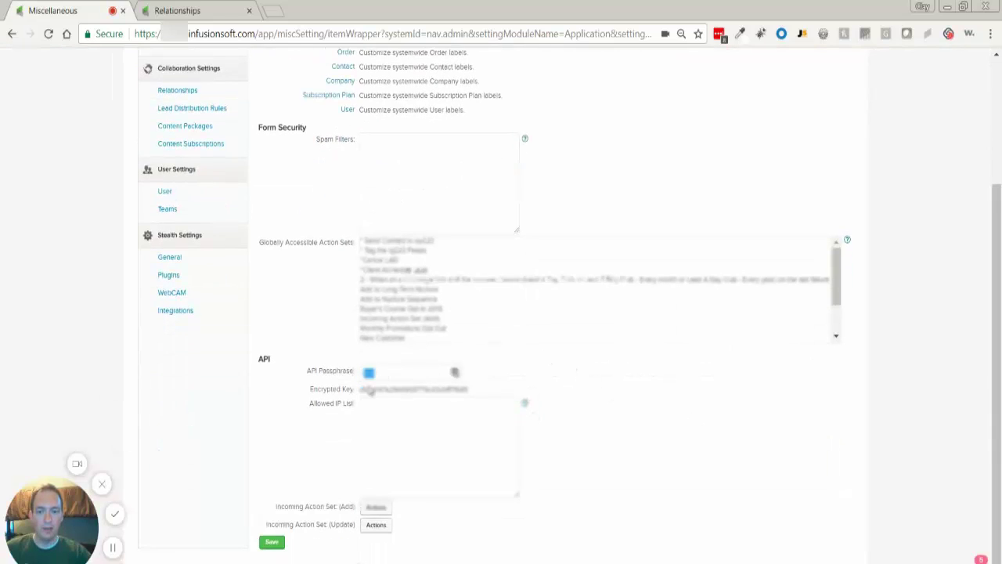
left_click(479, 395)
left_click_drag(480, 394, 362, 393)
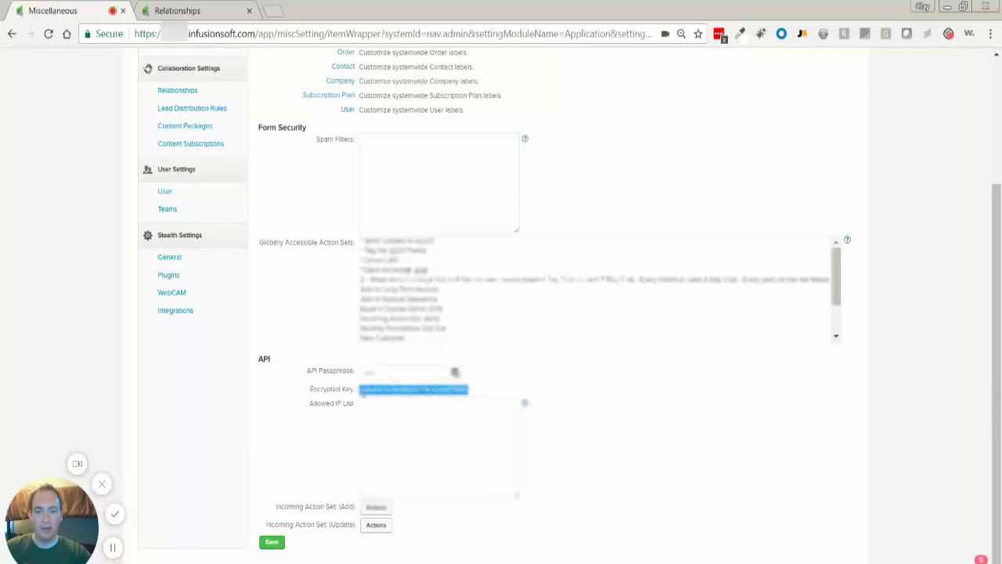
left_click(191, 10)
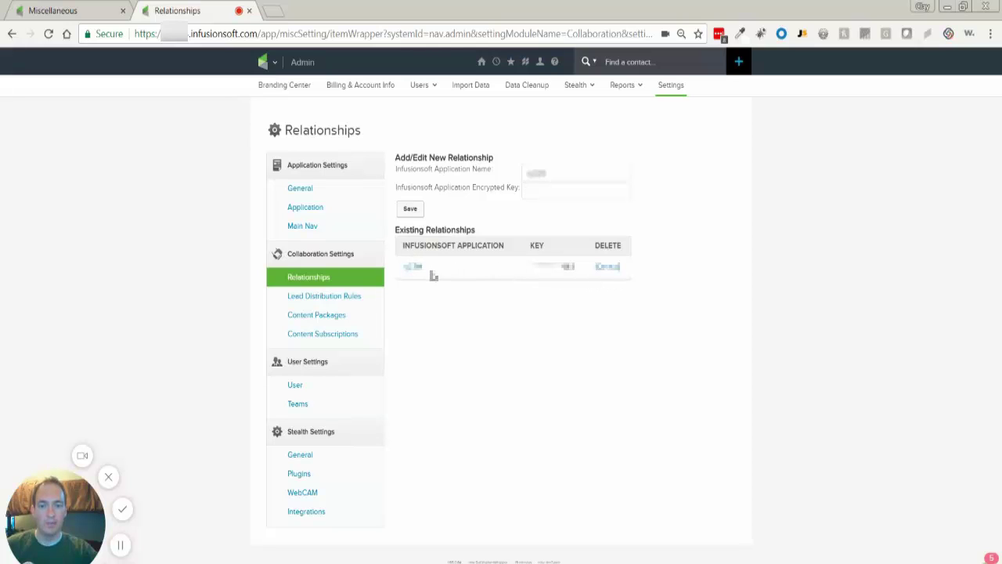
- Open the lead distribution rule table with ID 45 and choose the receiving Infusionsoft application for a new rule
left_click(329, 301)
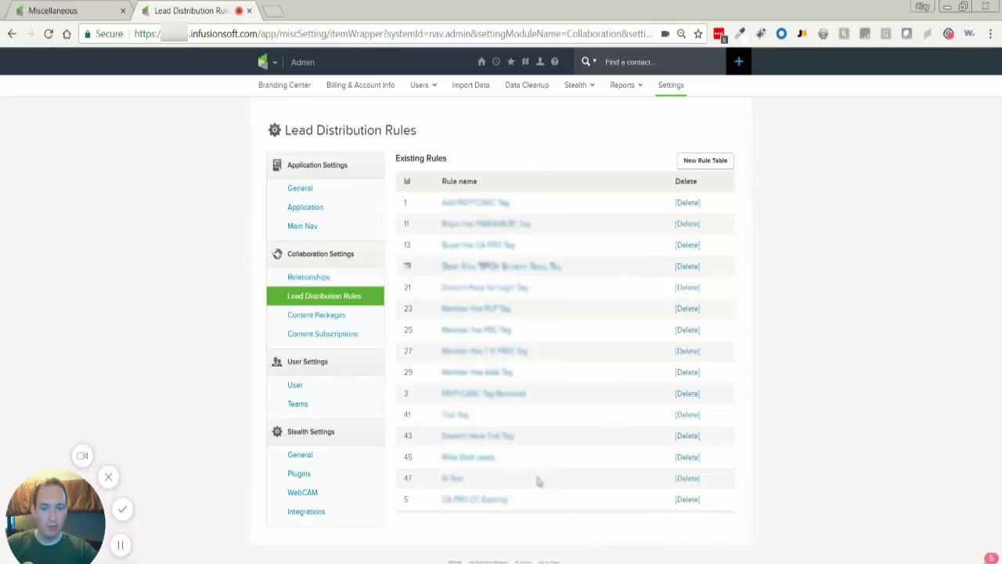
left_click(471, 460)
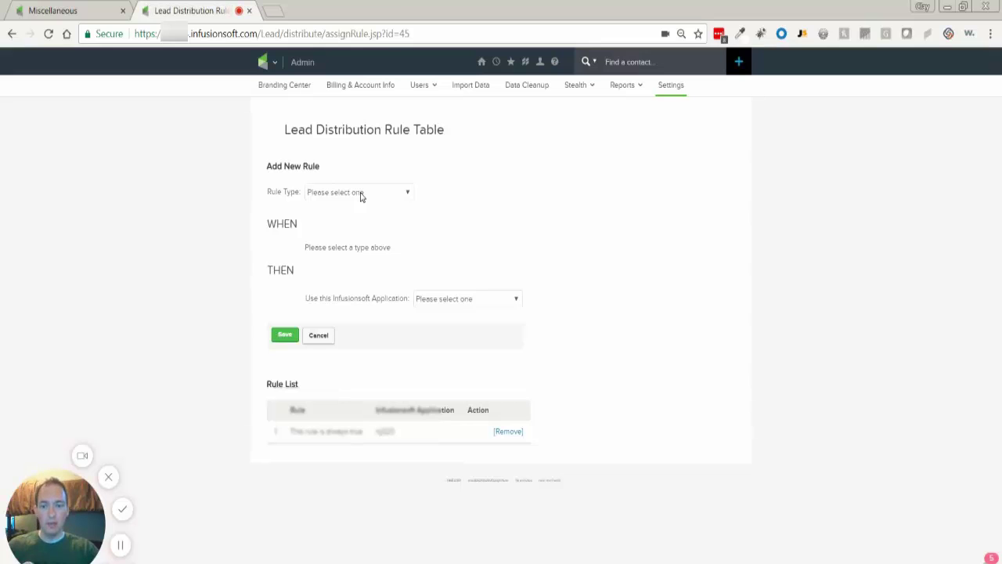
left_click(361, 193)
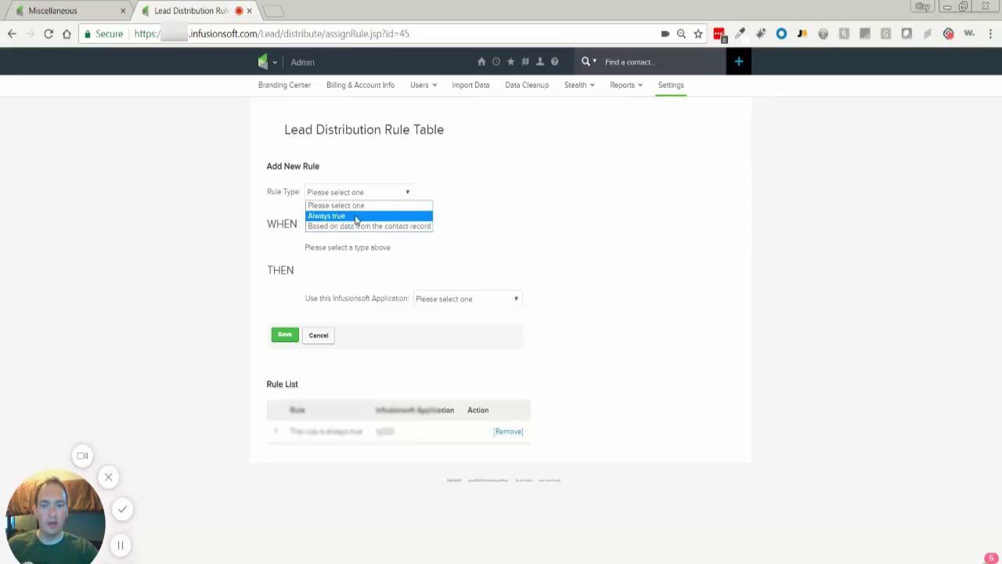
left_click(506, 255)
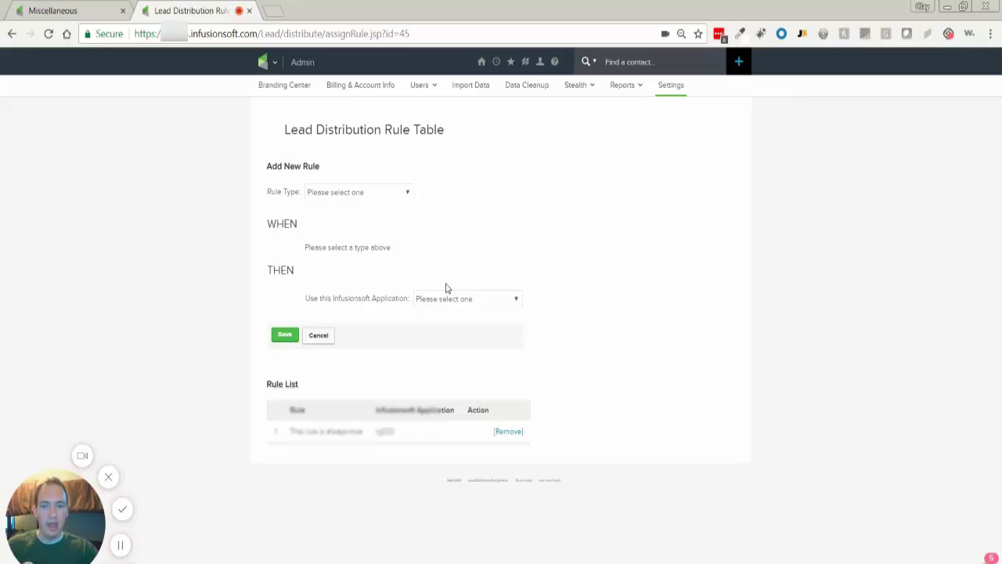
left_click(506, 305)
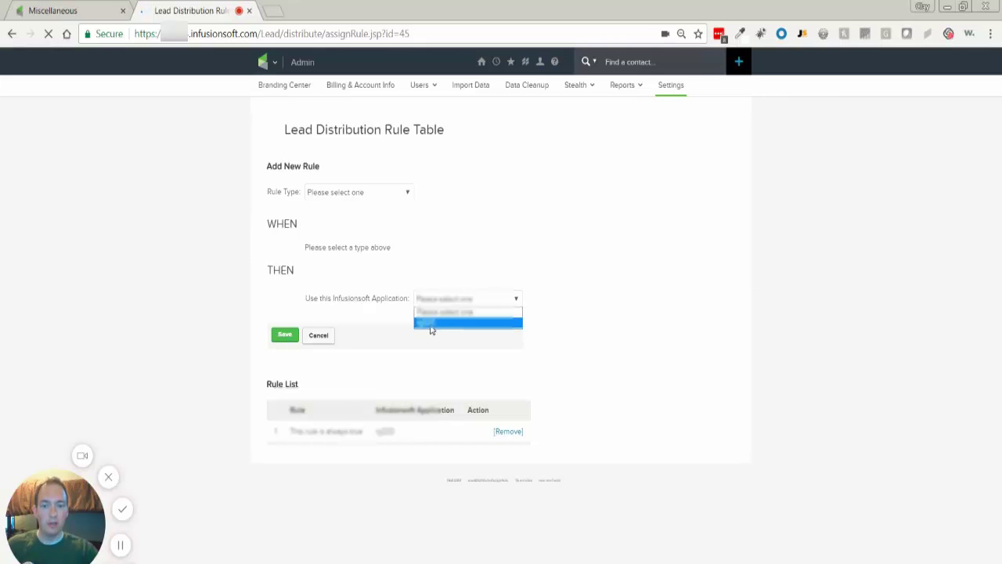
left_click(432, 326)
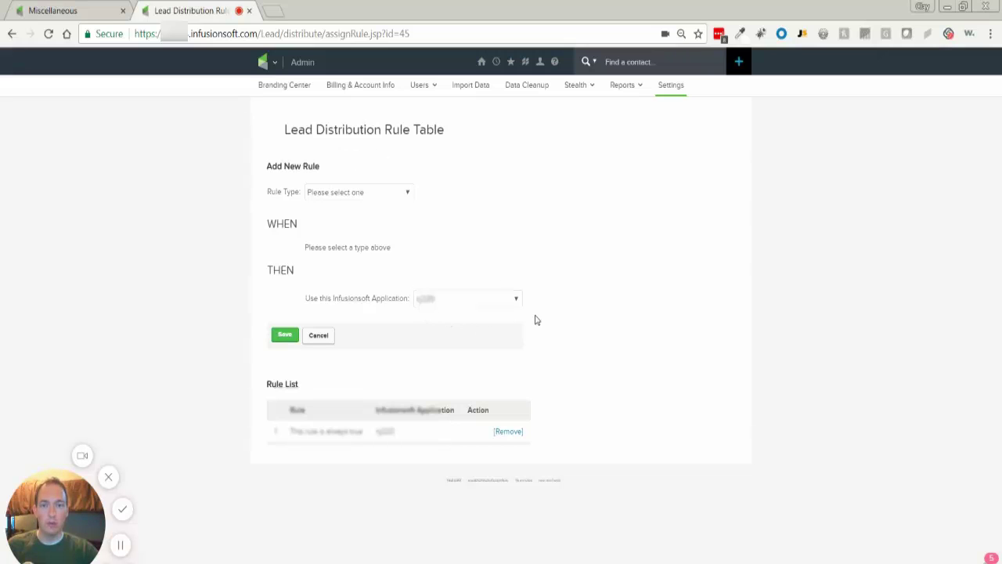
- Open the list of action sets from the Marketing settings
mouse_move(271, 67)
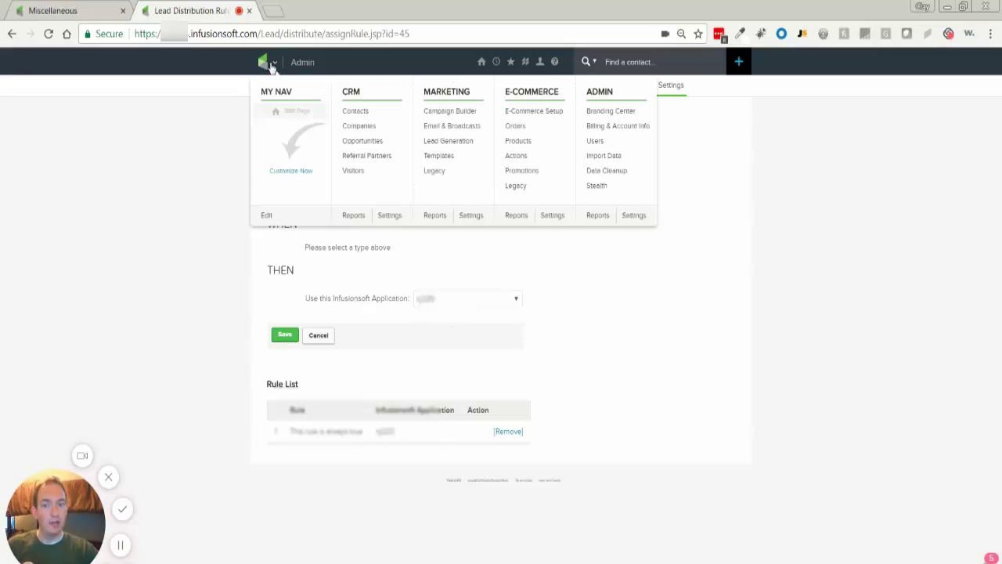
left_click(468, 218)
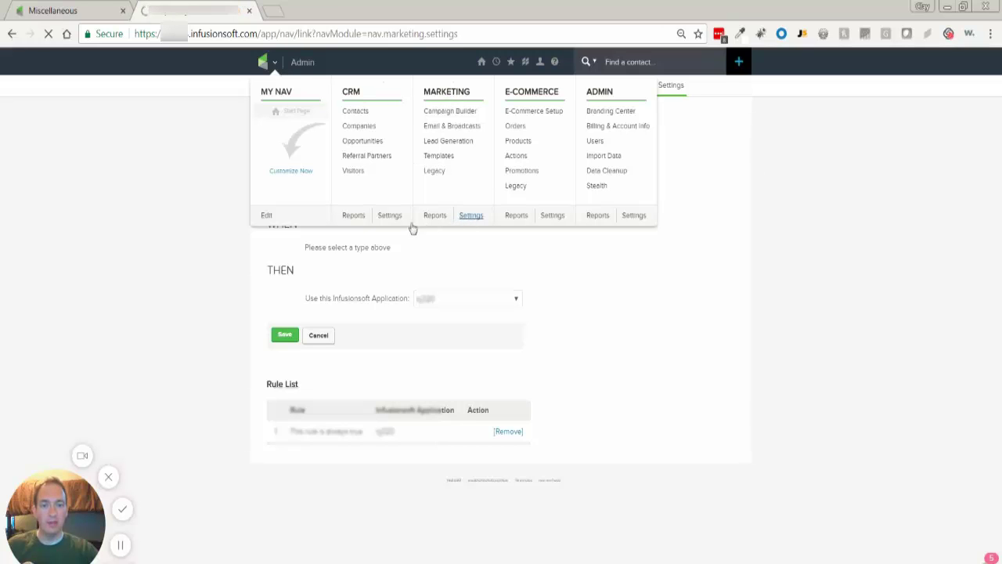
left_click(300, 265)
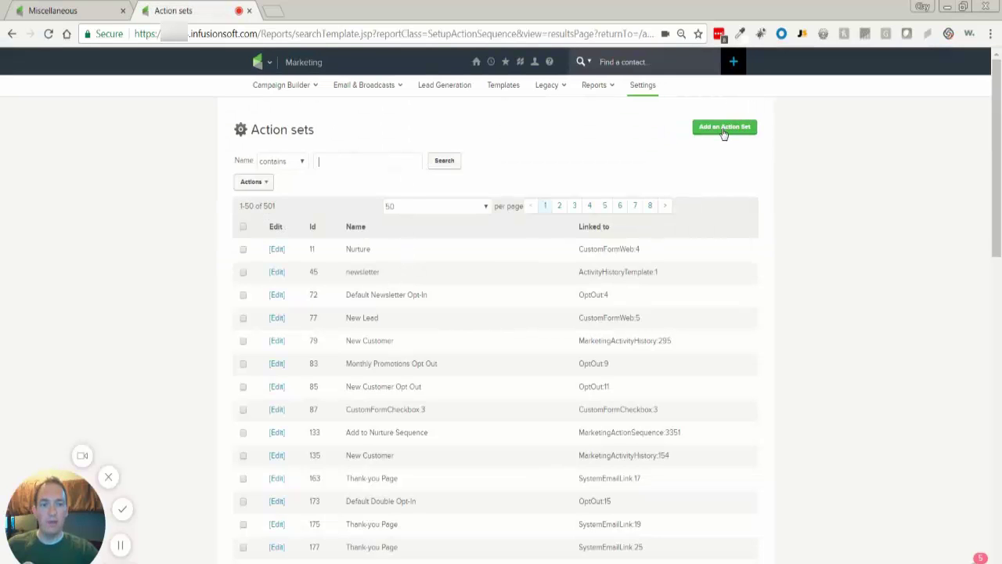
left_click(385, 160)
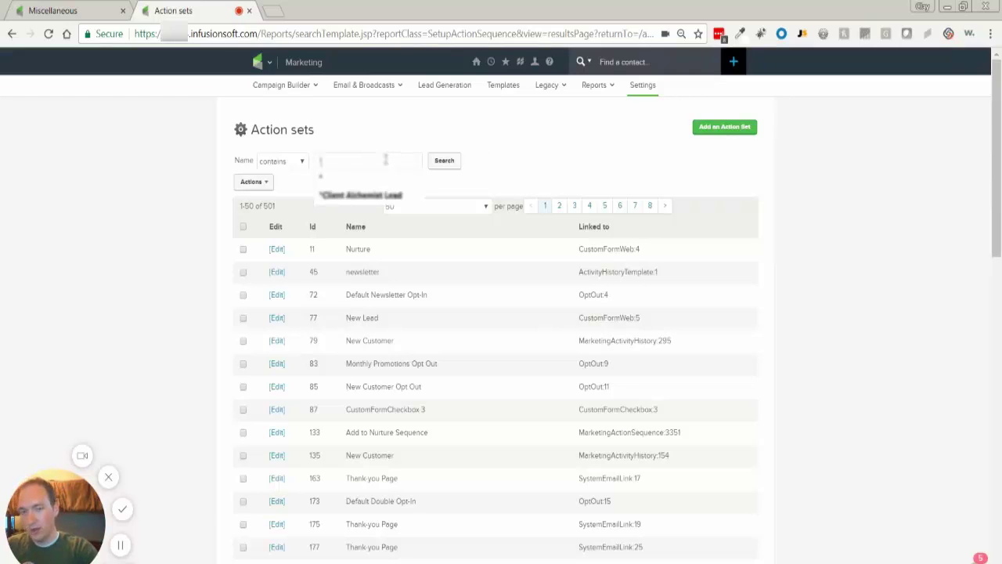
left_click(396, 195)
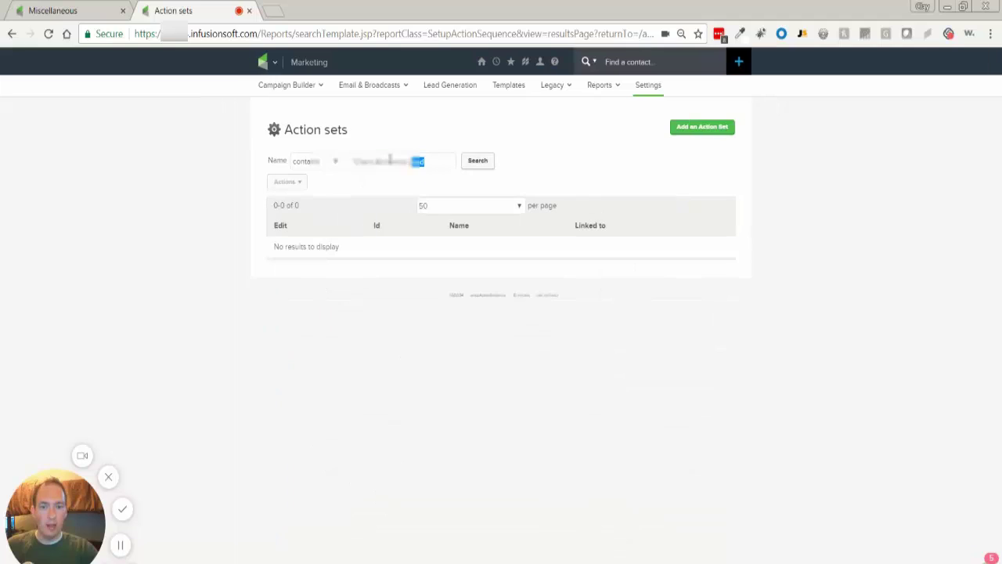
left_click_drag(390, 160, 354, 160)
key("BackSpace")
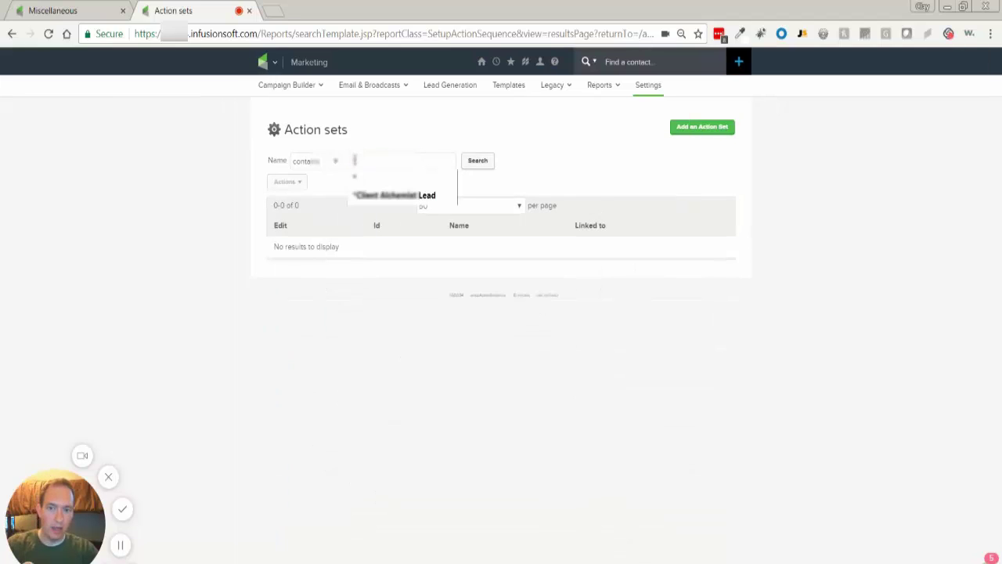
- Search for action sets whose name contains "*" and open the matching leads action set for editing
left_click(365, 178)
left_click(471, 165)
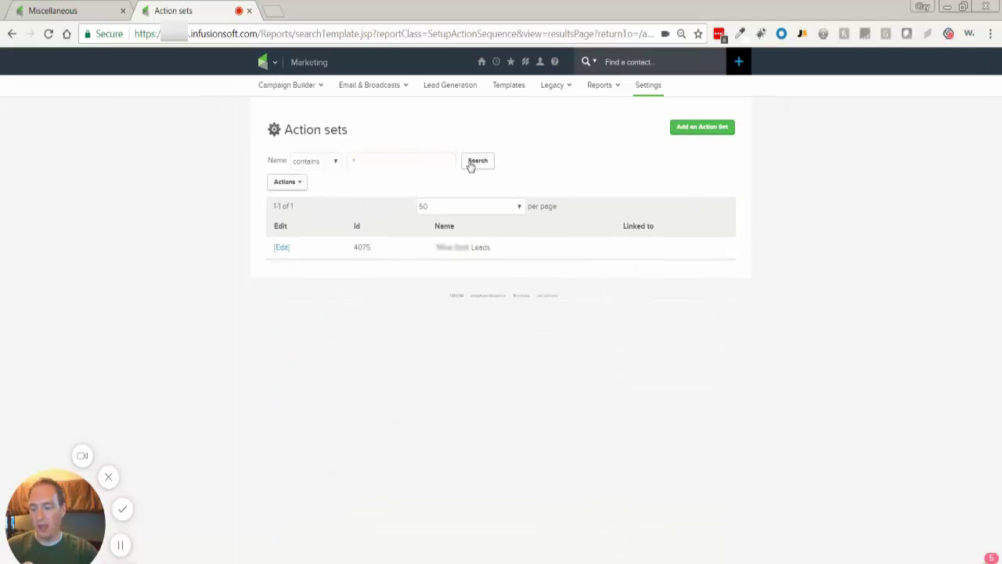
left_click(282, 247)
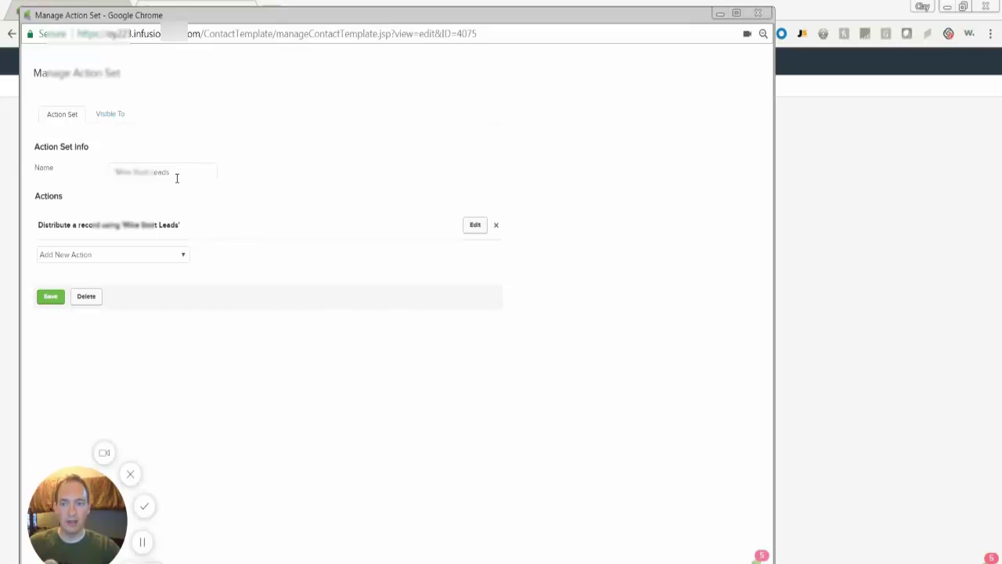
- Review the action set's name prefix and the available new actions, including Distribute record to another Infusionsoft application
left_click(115, 171)
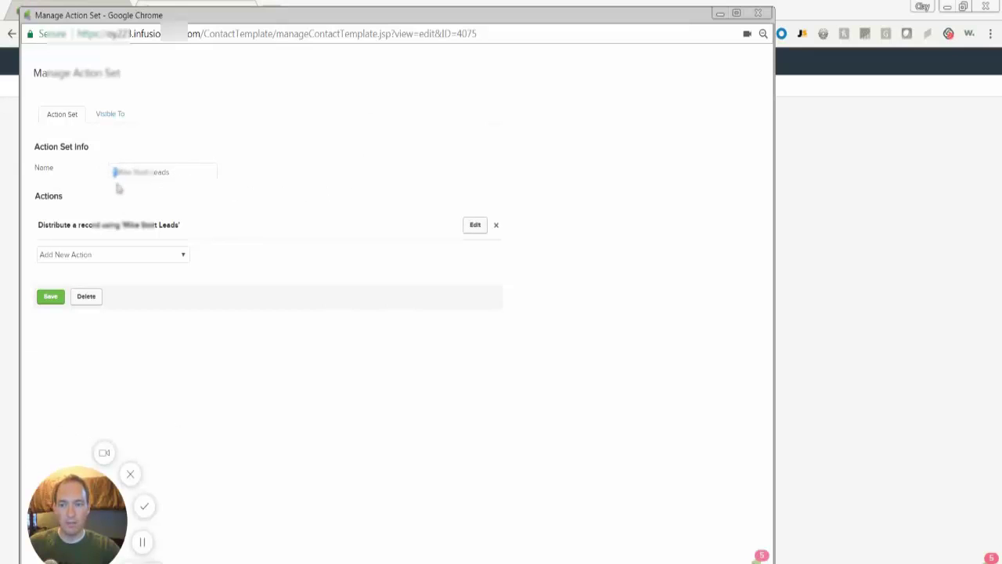
left_click(149, 252)
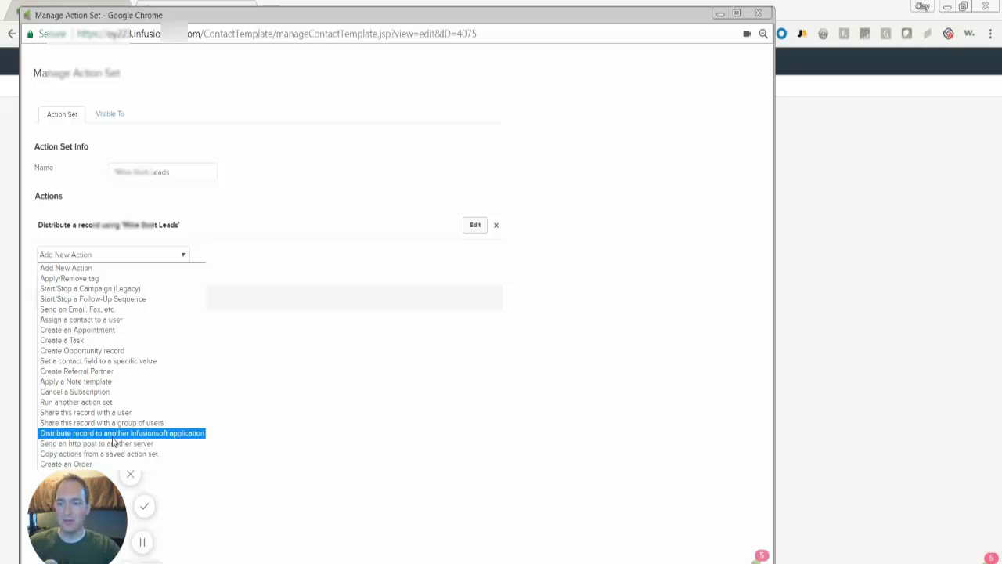
left_click(357, 330)
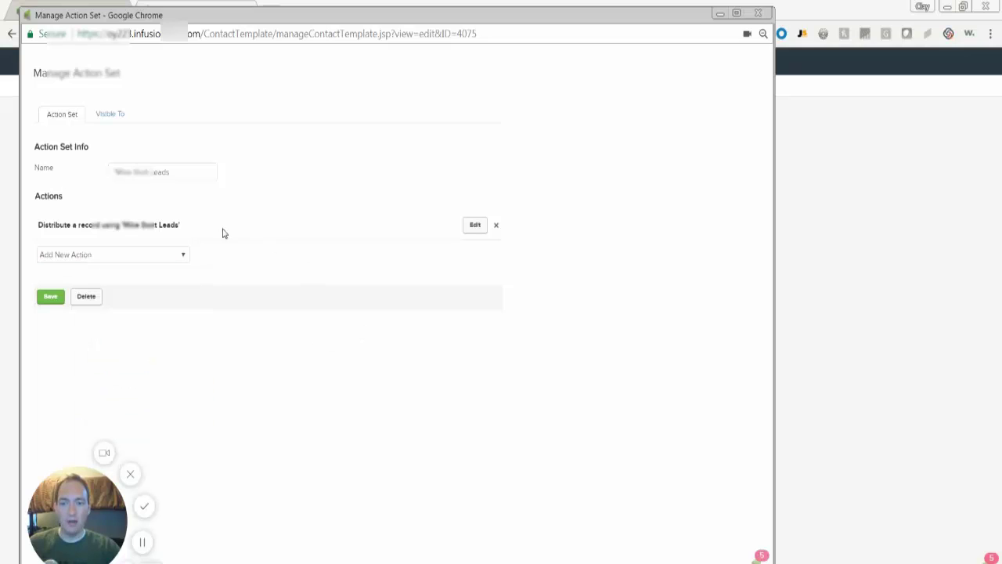
- Open the existing Distribute Record action for editing and review which distribution rules it can use
left_click(472, 226)
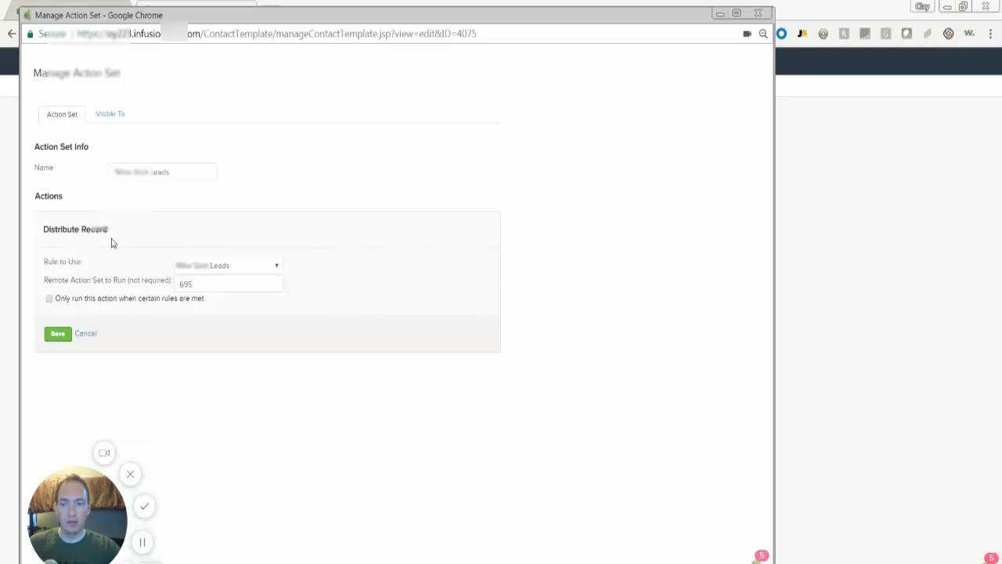
left_click(238, 265)
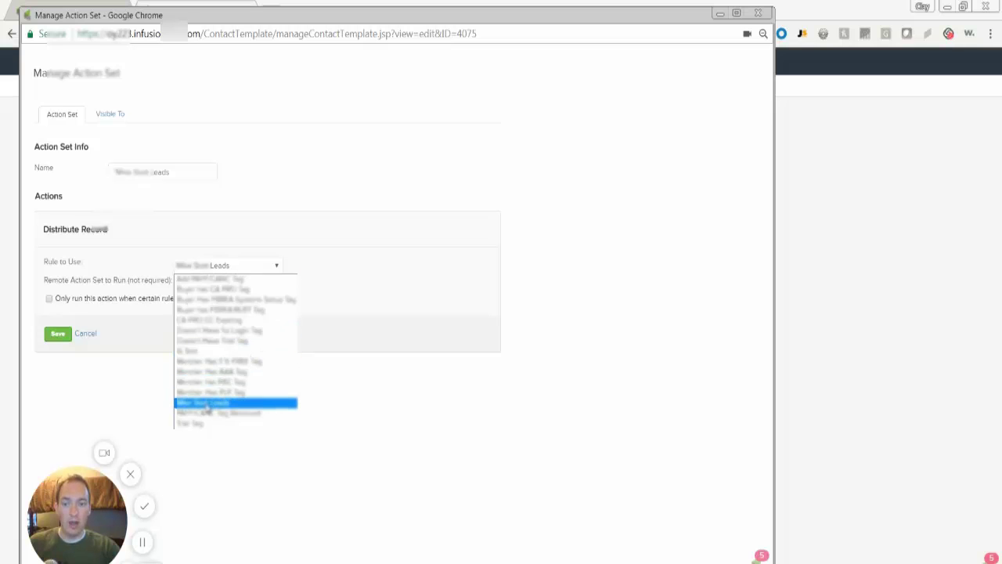
left_click(408, 314)
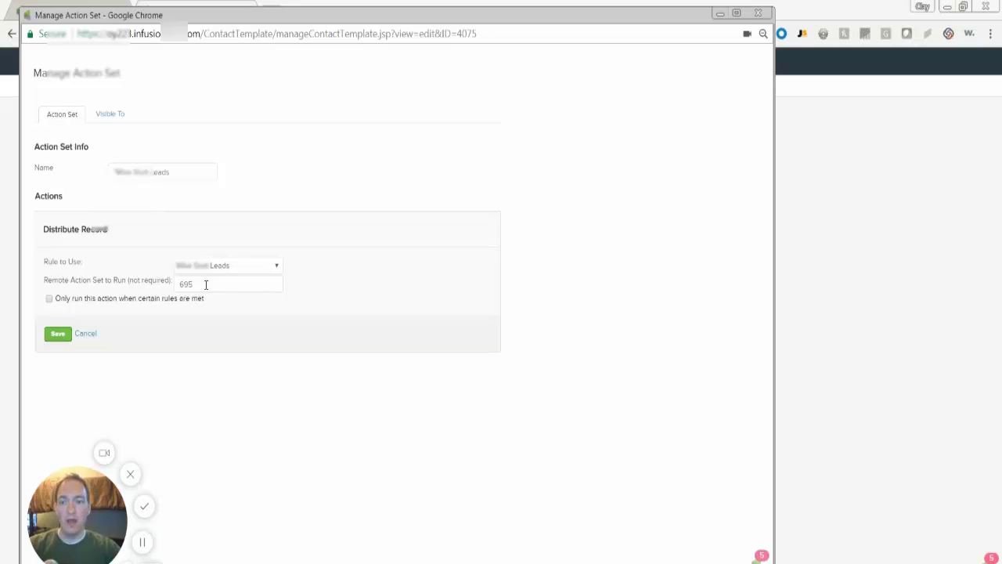
- Review the remote action set option in the Distribute Record action and close the action set without saving
left_click_drag(70, 280, 166, 287)
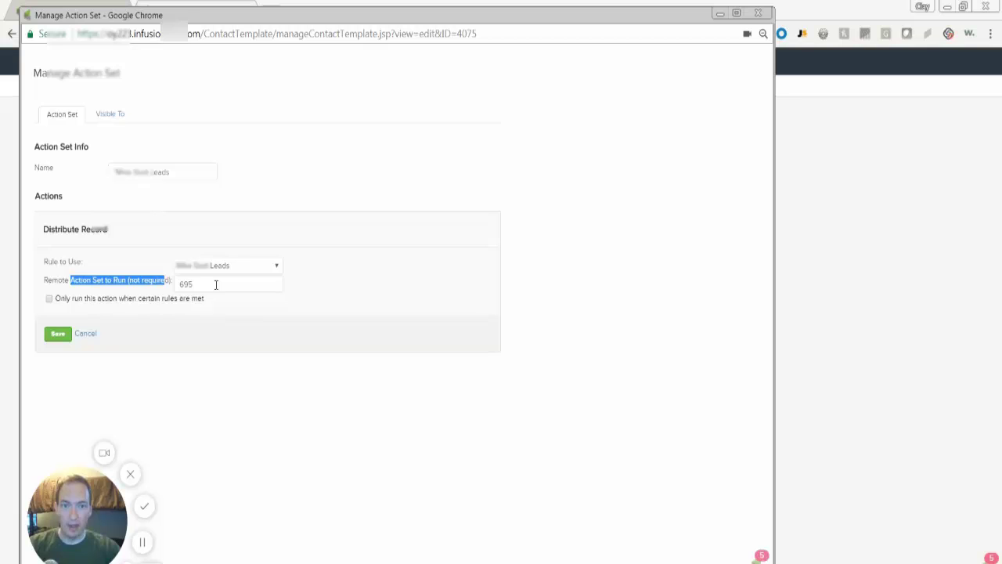
left_click(211, 284)
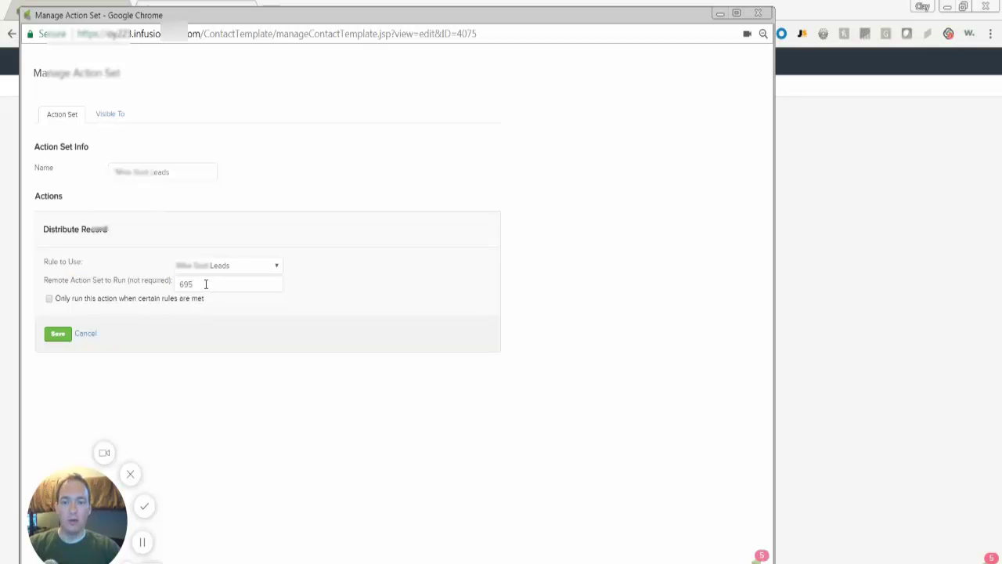
left_click_drag(206, 284, 160, 286)
left_click(185, 344)
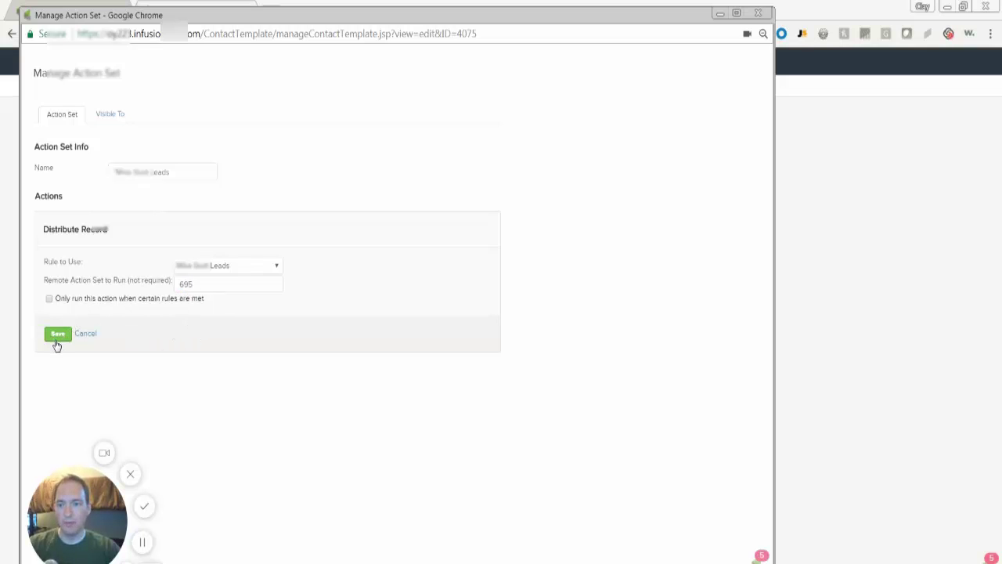
left_click(758, 13)
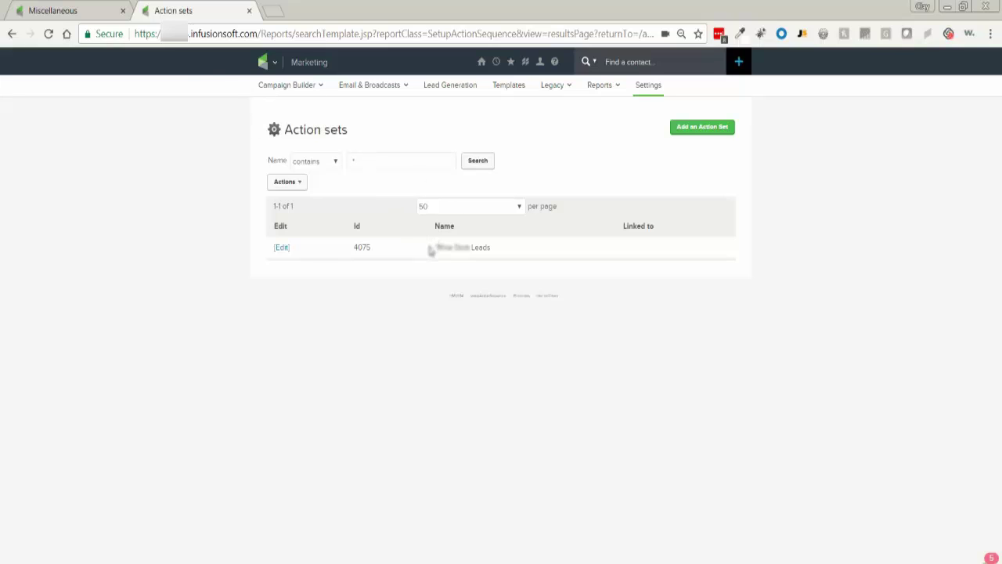
- Open the FSBO Course Buyers campaign from the Campaign Builder list
left_click(272, 64)
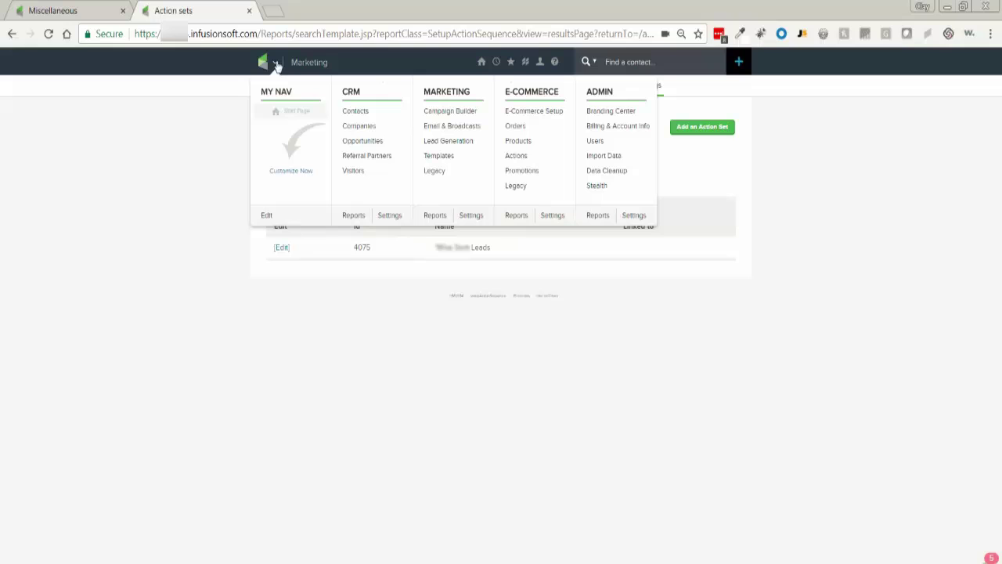
left_click(452, 112)
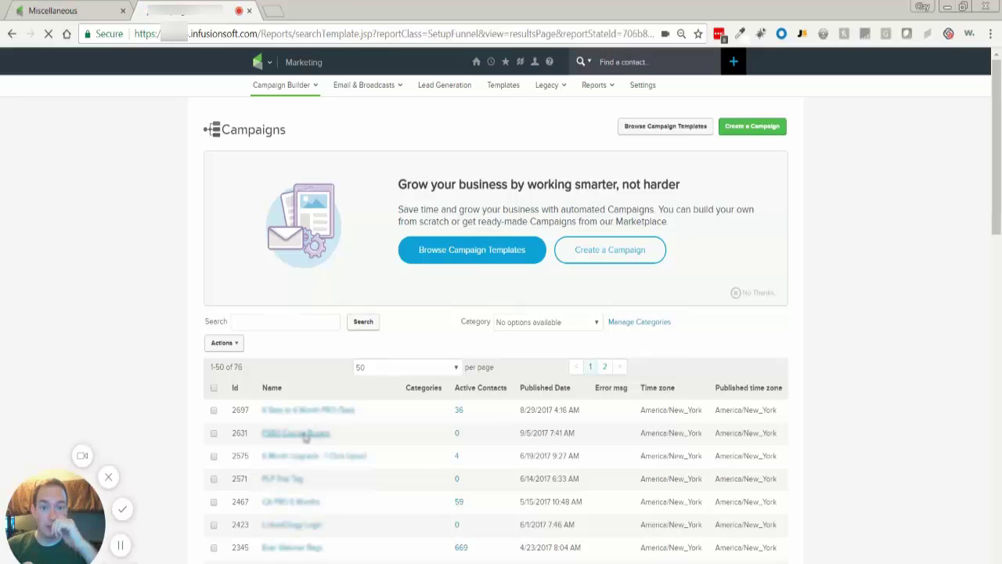
left_click(306, 435)
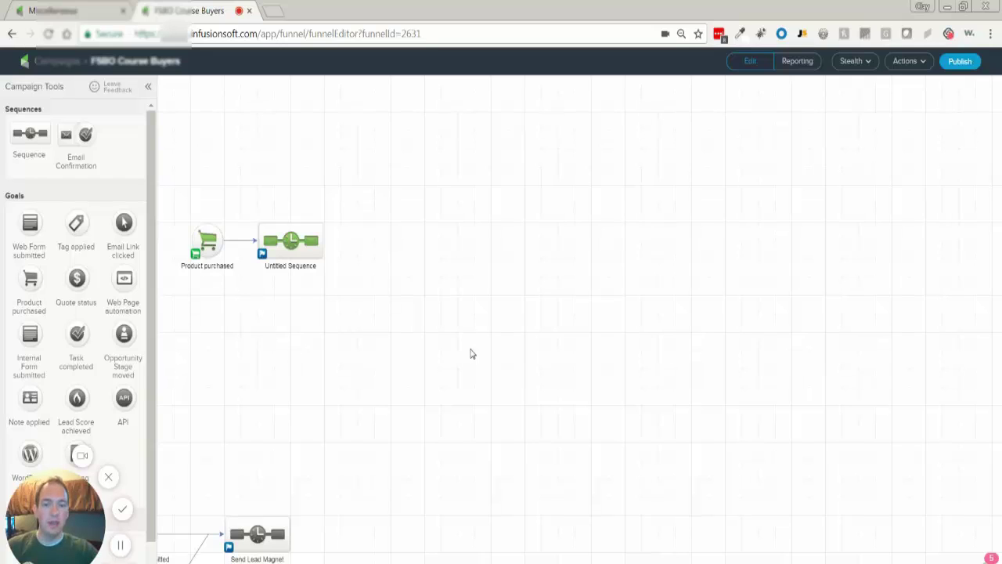
- Examine the web form and tag goals leading to Send Lead Magnet, and open that sequence
left_click_drag(384, 389, 619, 180)
left_click_drag(368, 267, 427, 369)
left_click_drag(461, 438, 455, 379)
left_click_drag(448, 212, 554, 314)
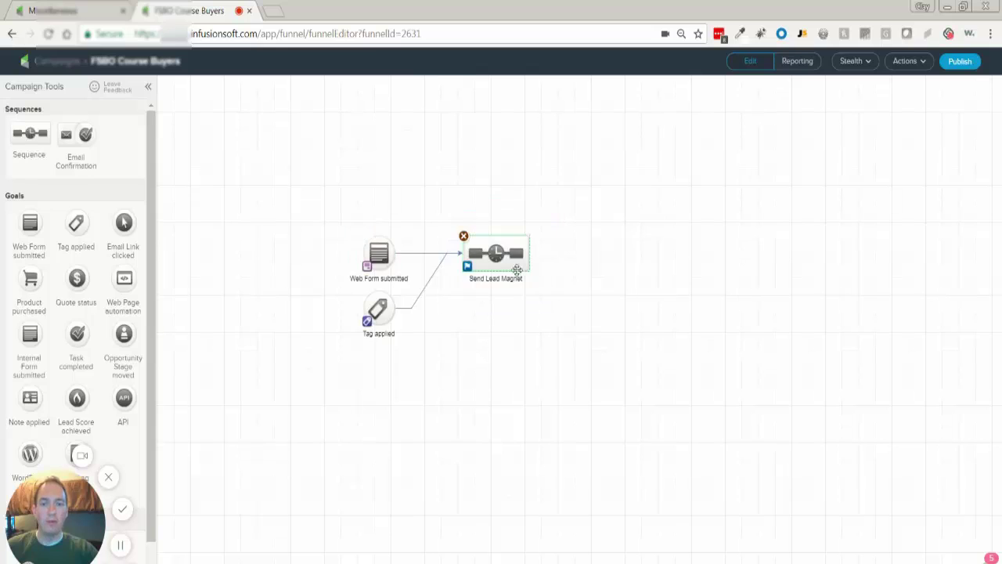
double_click(501, 254)
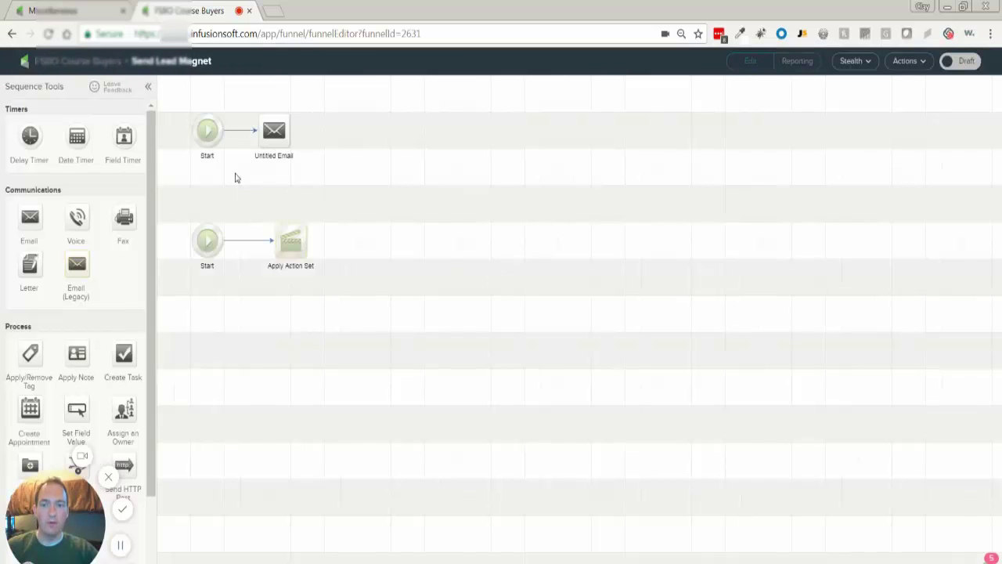
- Review which action set the sequence's Apply Action Set element runs, and close its configuration without saving
left_click_drag(189, 92, 370, 322)
left_click_drag(315, 180, 239, 110)
left_click_drag(190, 213, 235, 317)
left_click_drag(262, 206, 324, 317)
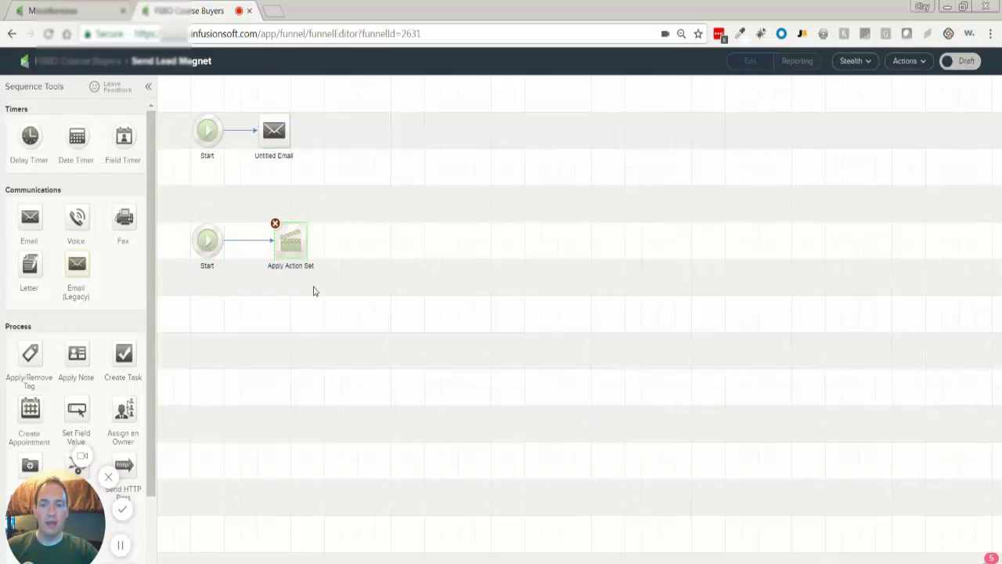
double_click(292, 246)
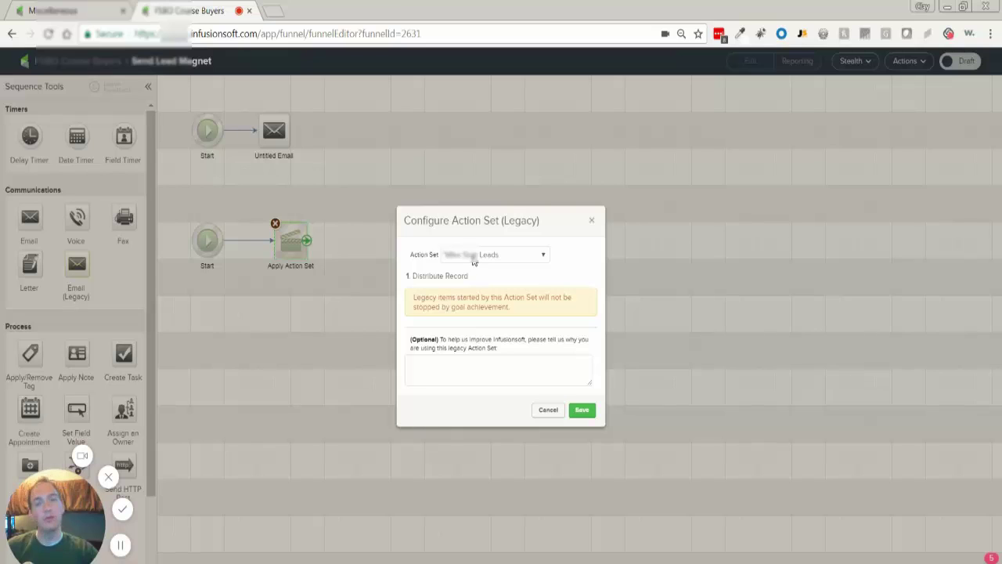
left_click(548, 411)
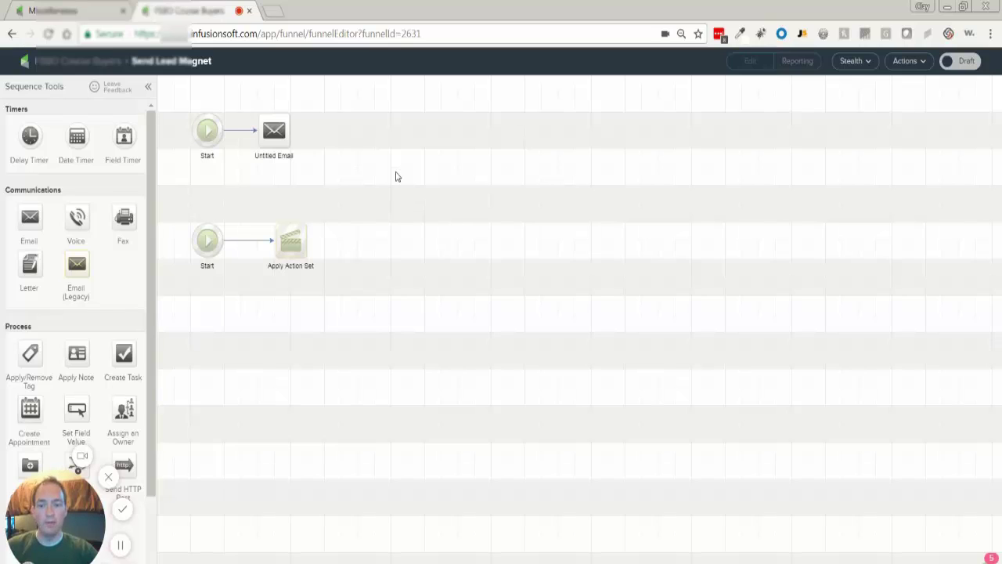
- Switch to the receiving application's Miscellaneous settings and look through its main navigation, globally accessible action sets and API section
left_click(94, 14)
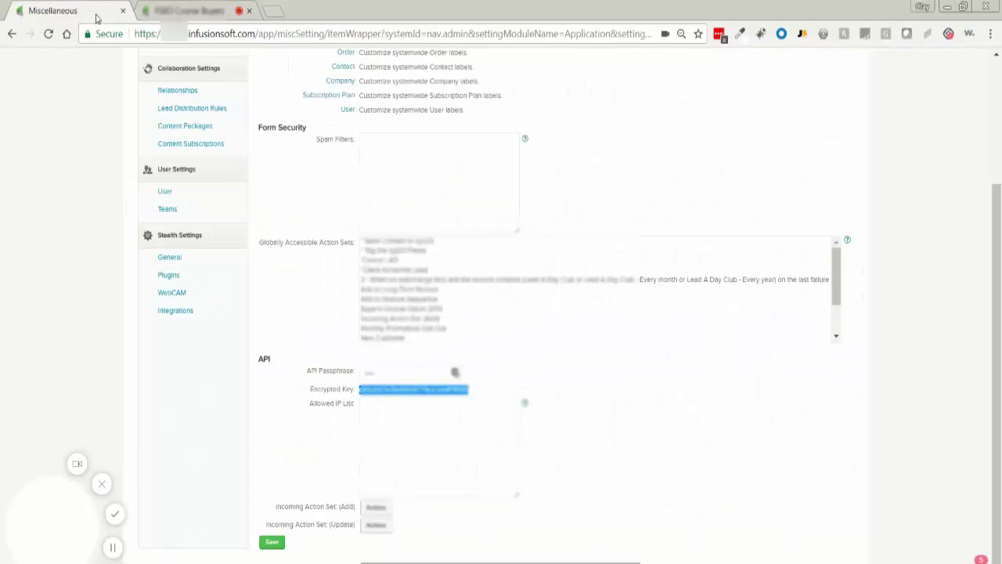
scroll(645, 189, "up", 5)
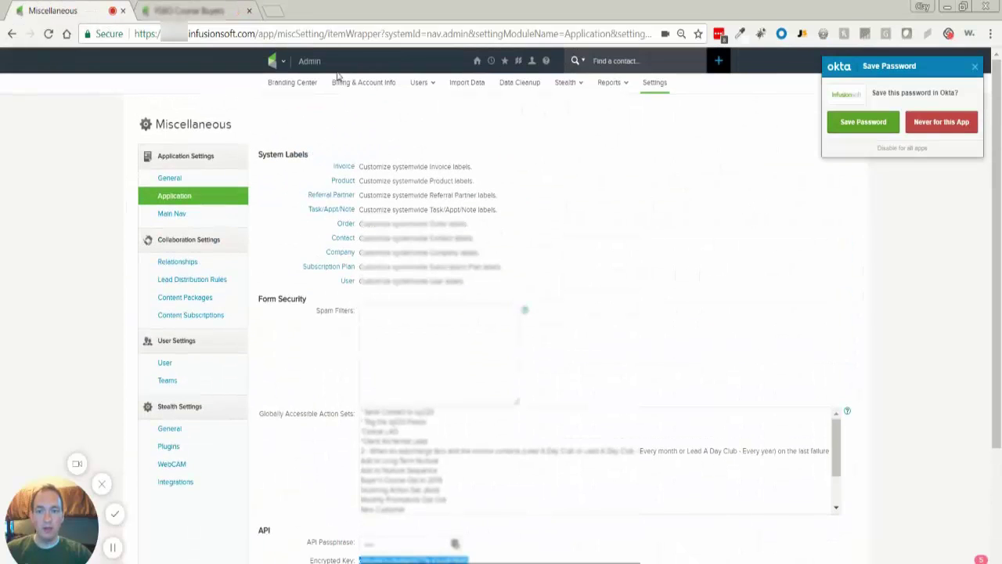
left_click(282, 63)
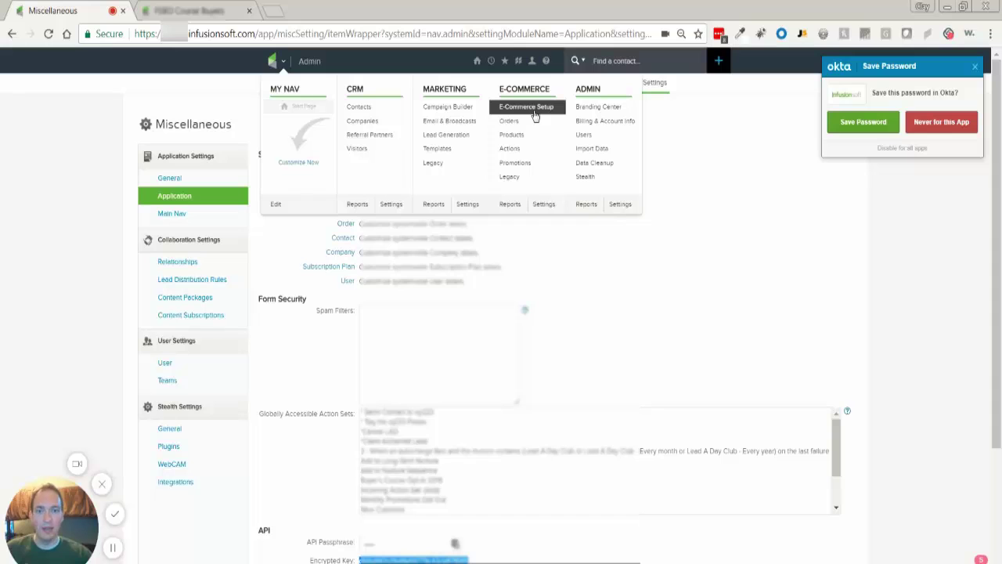
left_click(629, 307)
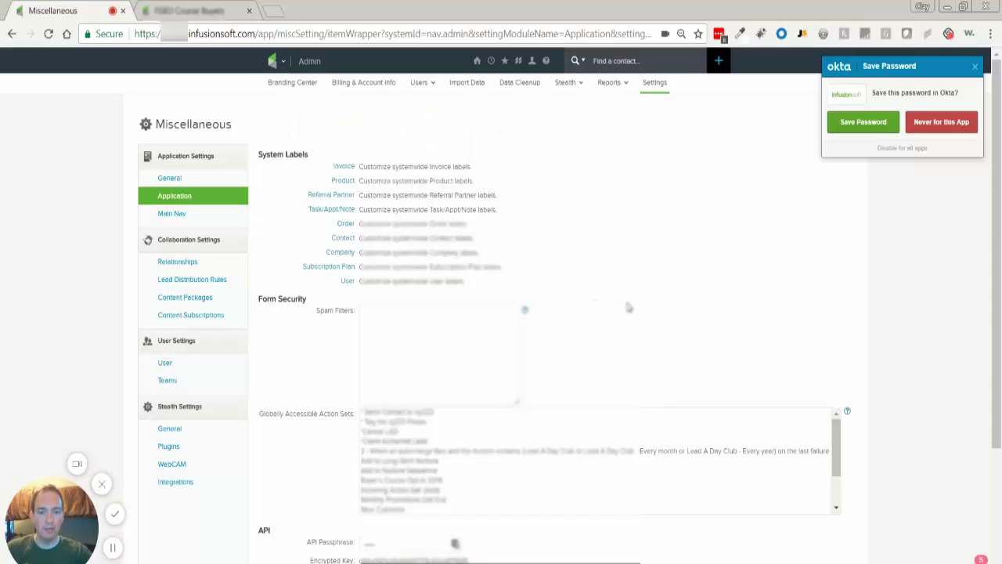
scroll(627, 306, "down", 2)
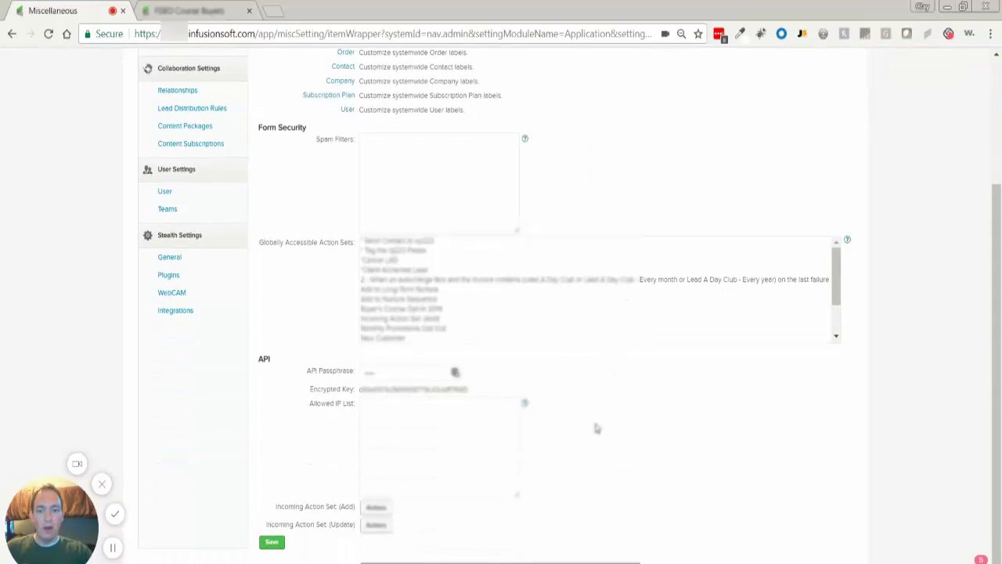
scroll(596, 427, "up", 2)
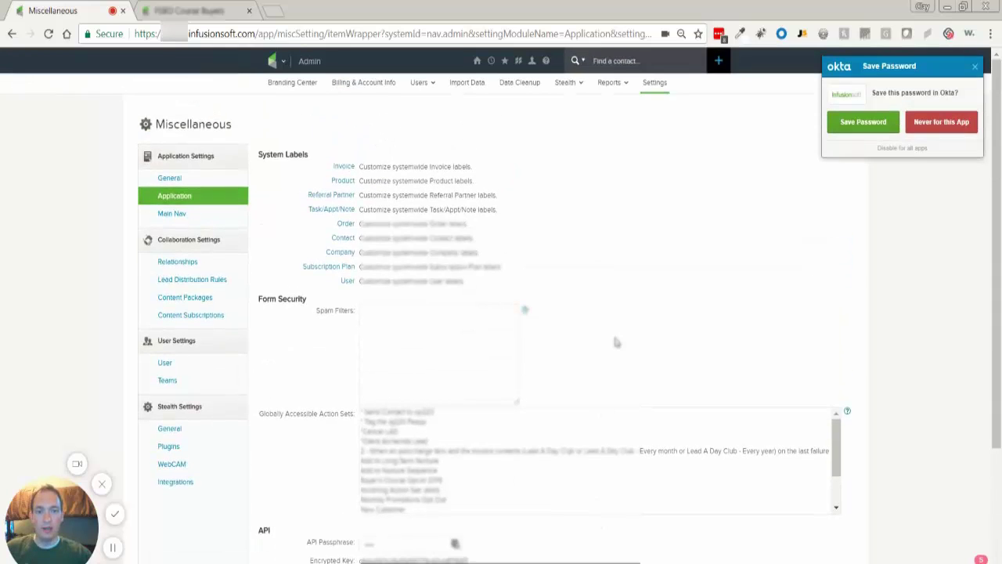
scroll(609, 333, "down", 2)
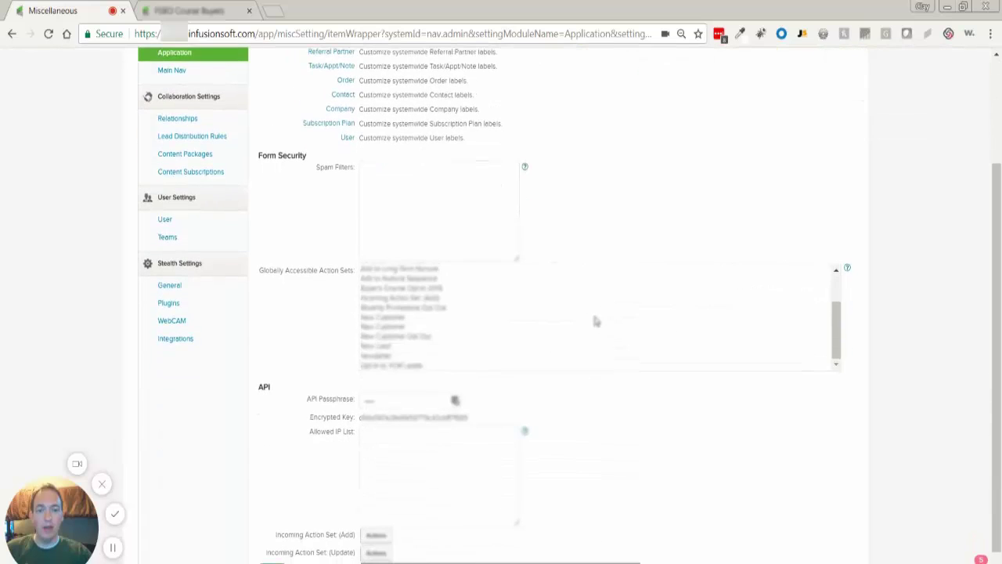
left_click_drag(275, 538, 350, 539)
scroll(375, 492, "up", 1)
left_click(281, 61)
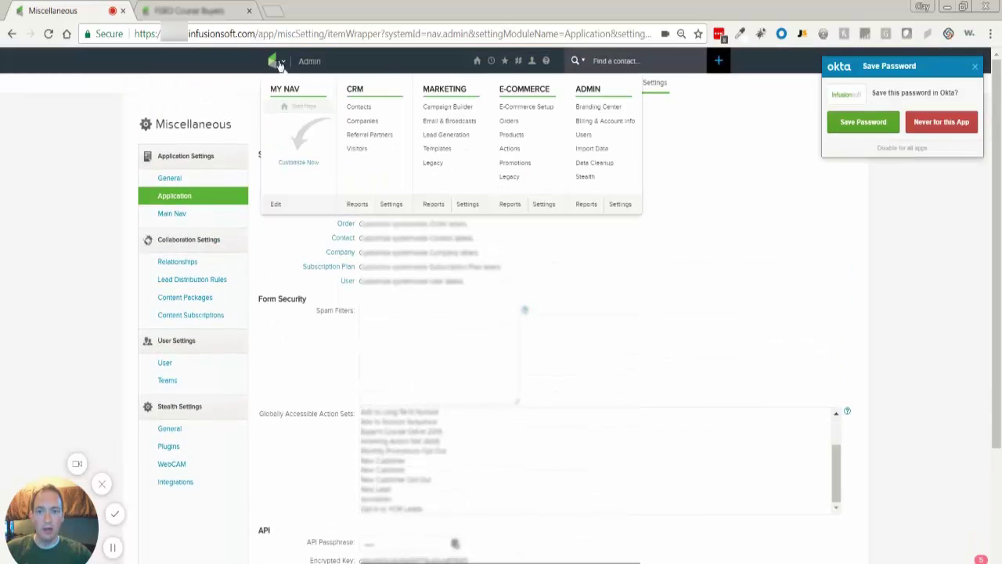
left_click(201, 203)
scroll(644, 314, "down", 2)
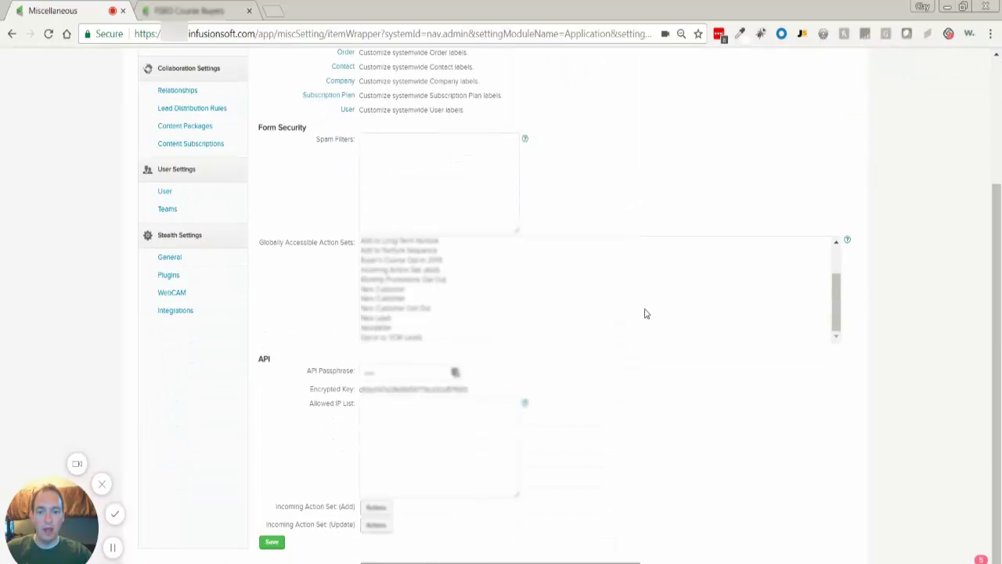
- Review the Incoming Action Set options for added and updated contacts in the API section
left_click_drag(276, 509, 337, 511)
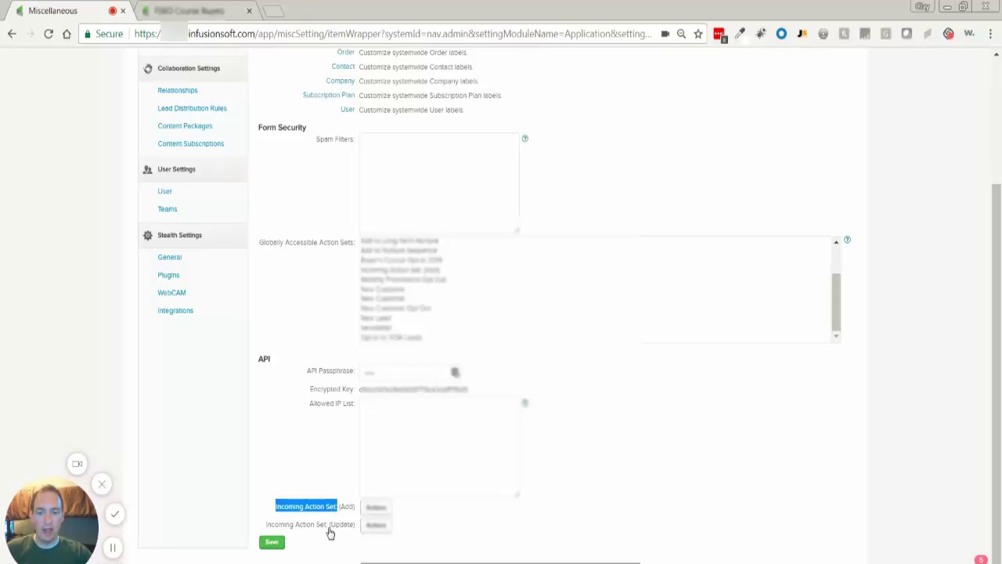
left_click_drag(326, 526, 265, 539)
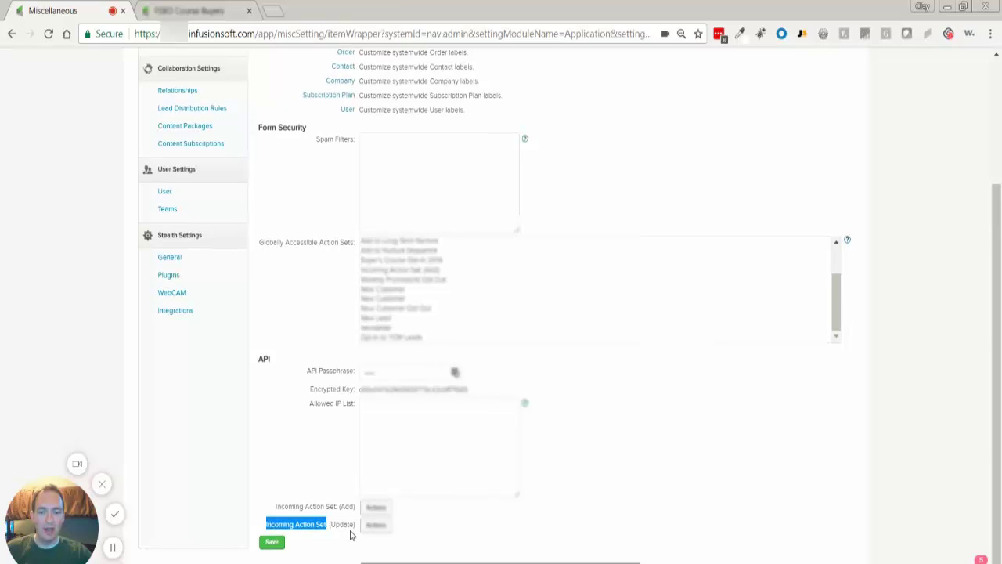
left_click_drag(356, 528, 329, 530)
left_click(320, 535)
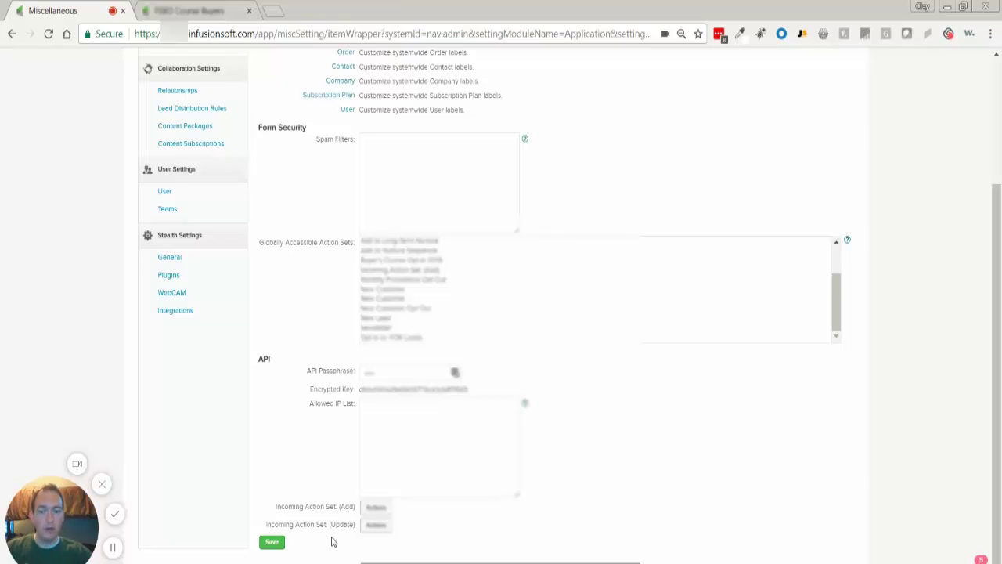
left_click_drag(274, 508, 354, 509)
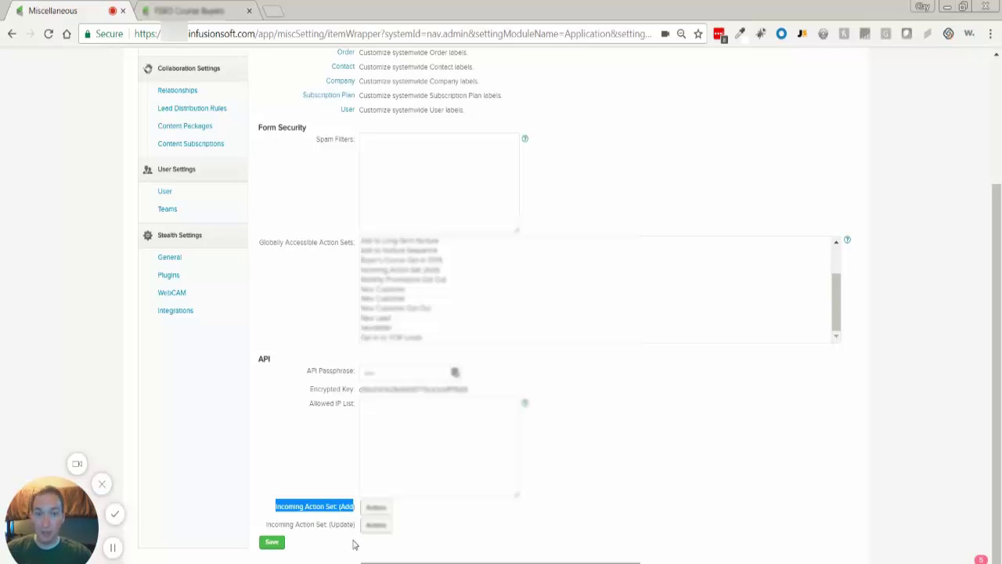
- Open the Incoming Action Set (Add), review its tag actions and the available new actions, and close it without saving
left_click(285, 511)
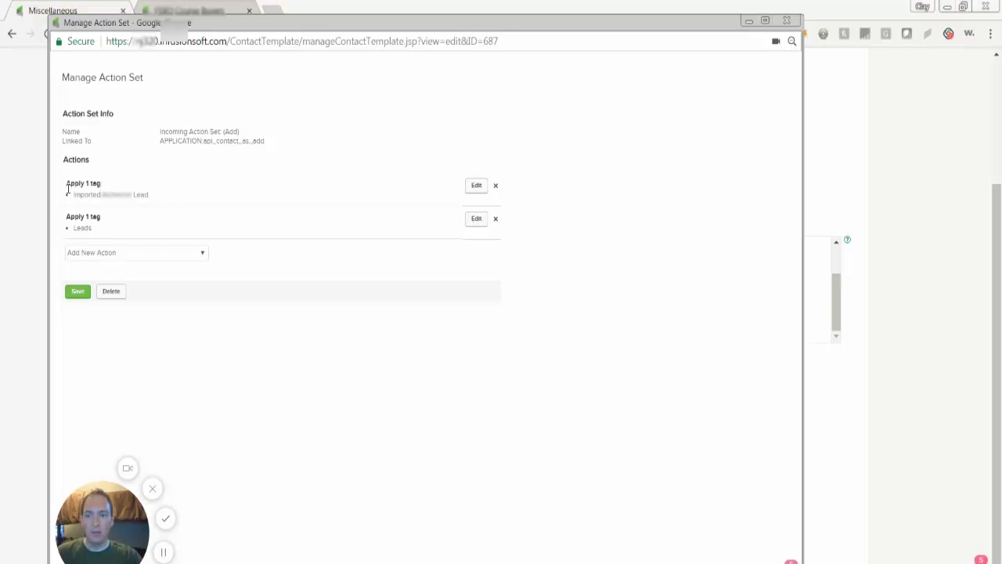
left_click(109, 255)
left_click(345, 341)
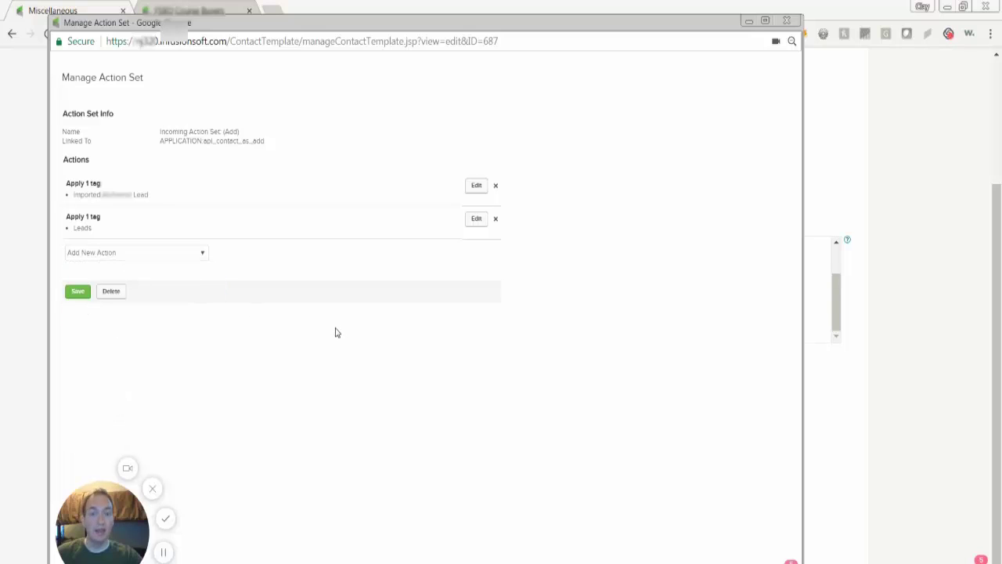
left_click_drag(147, 199, 74, 196)
left_click_drag(94, 228, 74, 232)
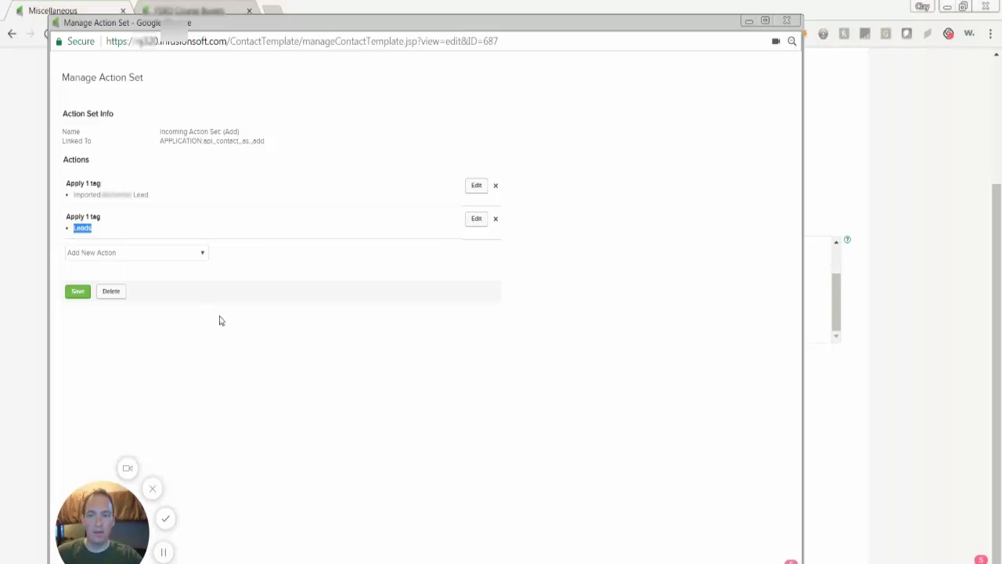
left_click(255, 327)
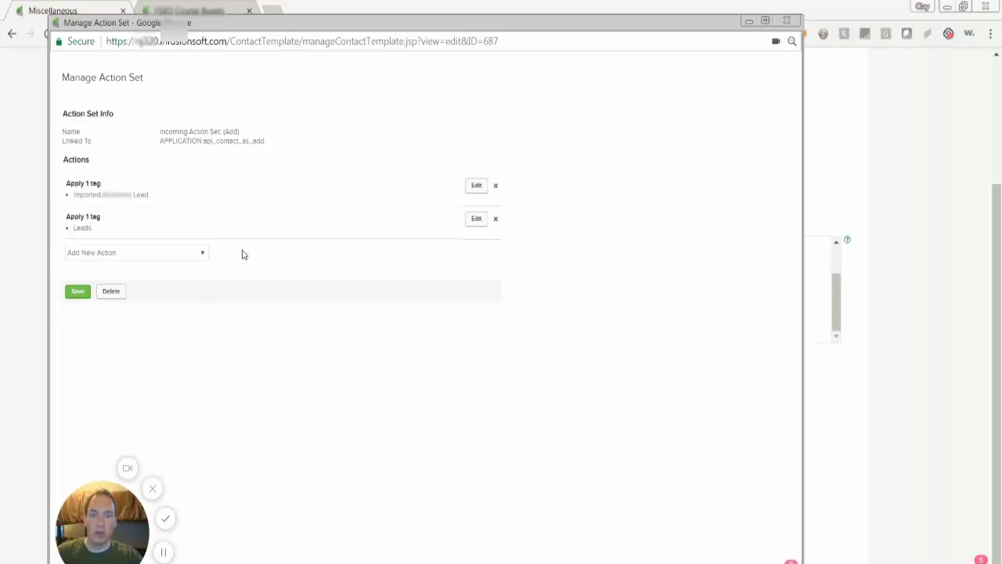
left_click_drag(155, 197, 75, 199)
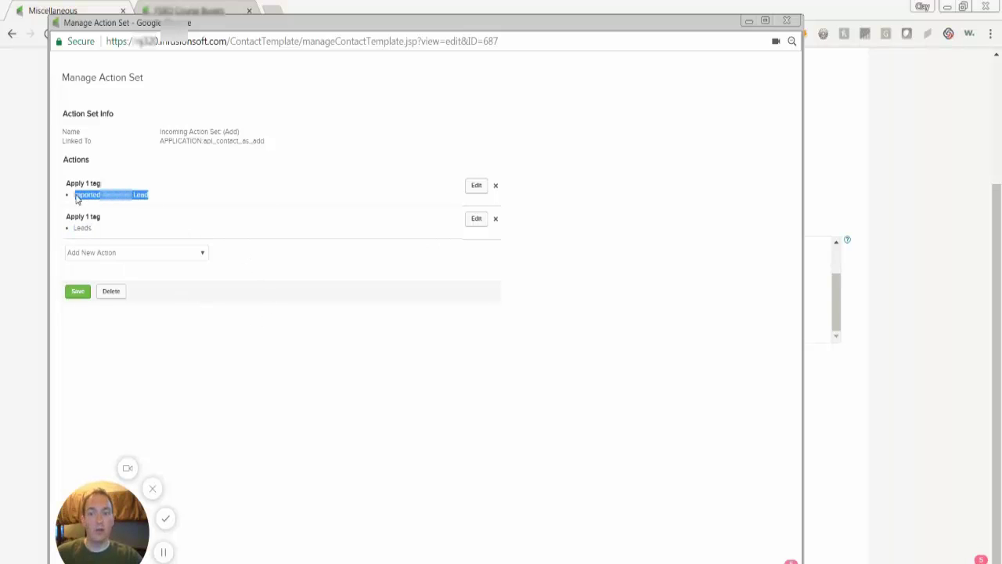
left_click(274, 305)
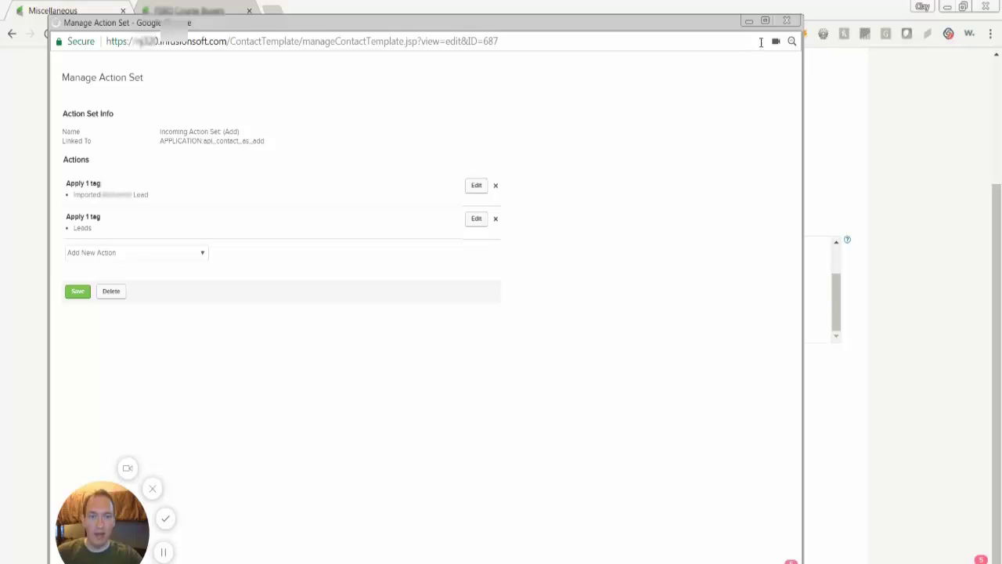
left_click(786, 20)
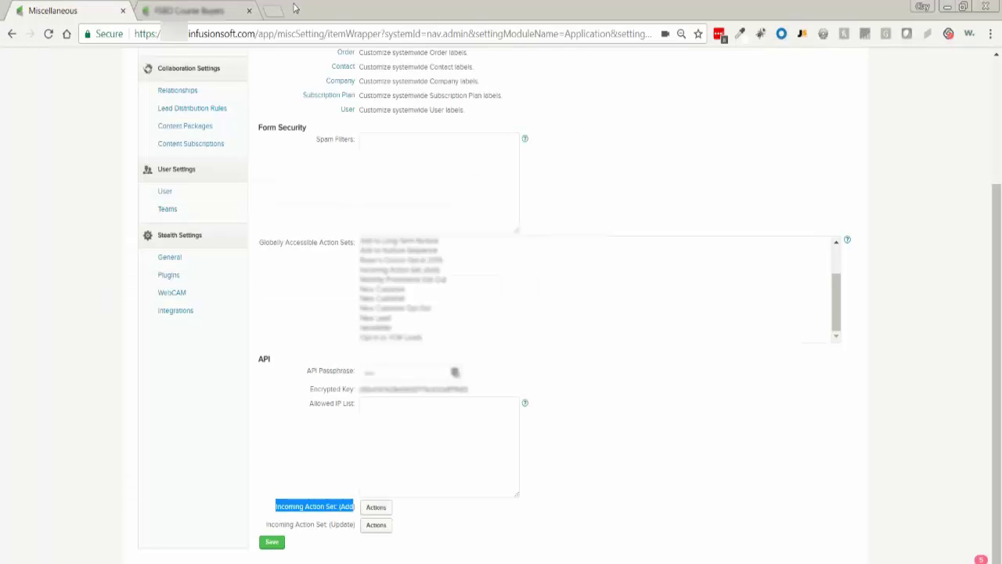
- Return to the sending application, leave the campaign editor, and find the test contact by name with the contact search
left_click(204, 10)
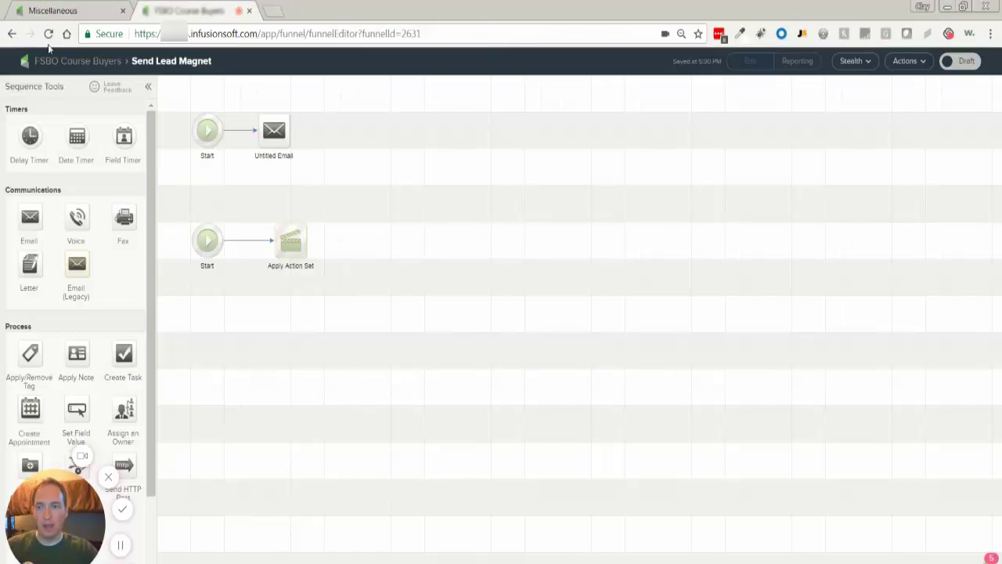
left_click(12, 33)
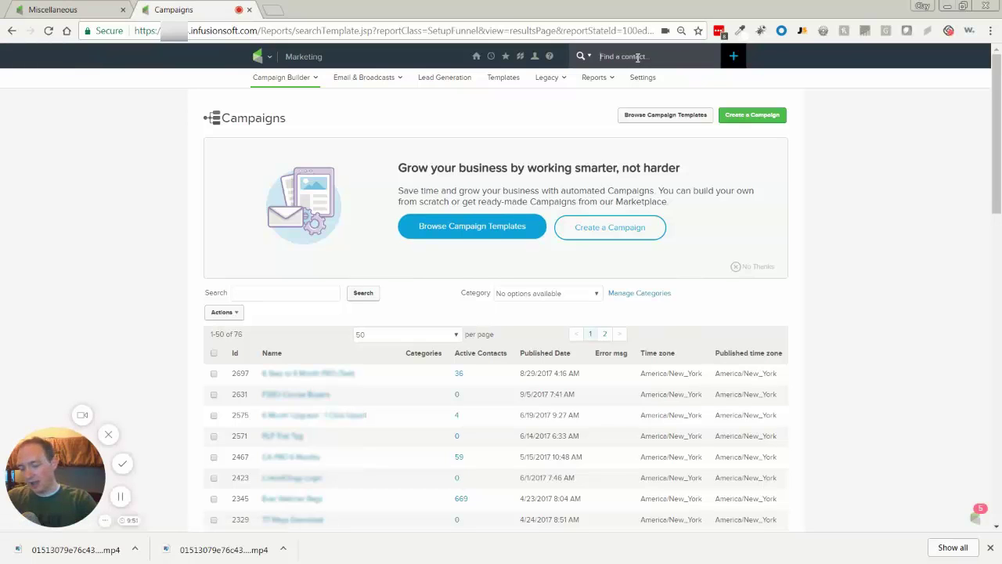
left_click(638, 57)
type("clay4")
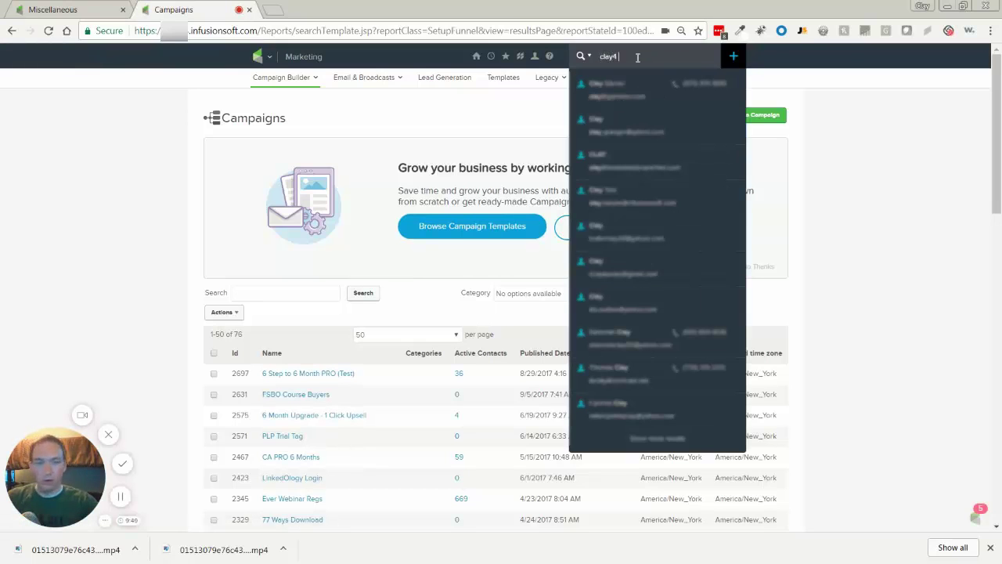
left_click(633, 89)
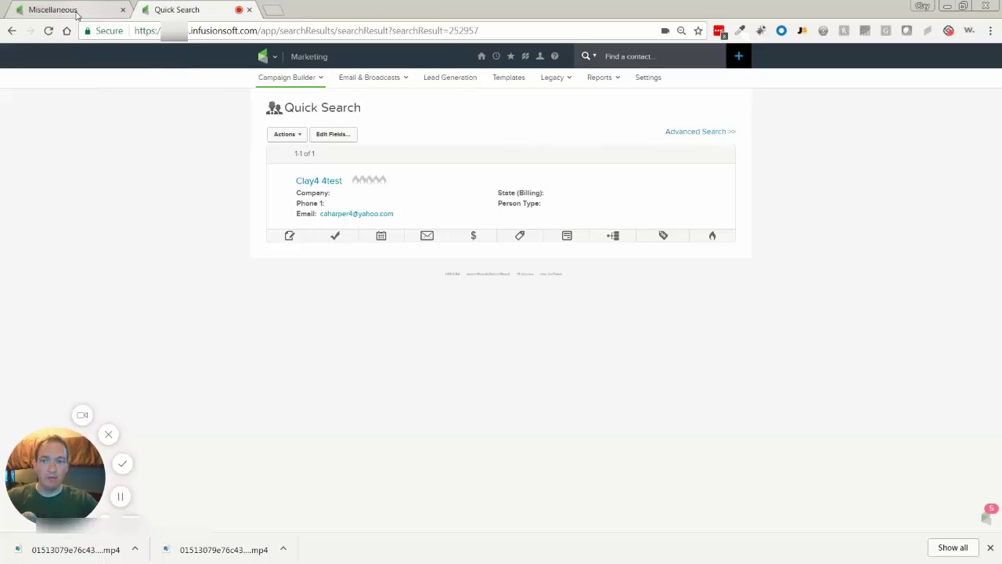
- Switch to the receiving application and find the same test contact by name with the contact search
left_click(76, 14)
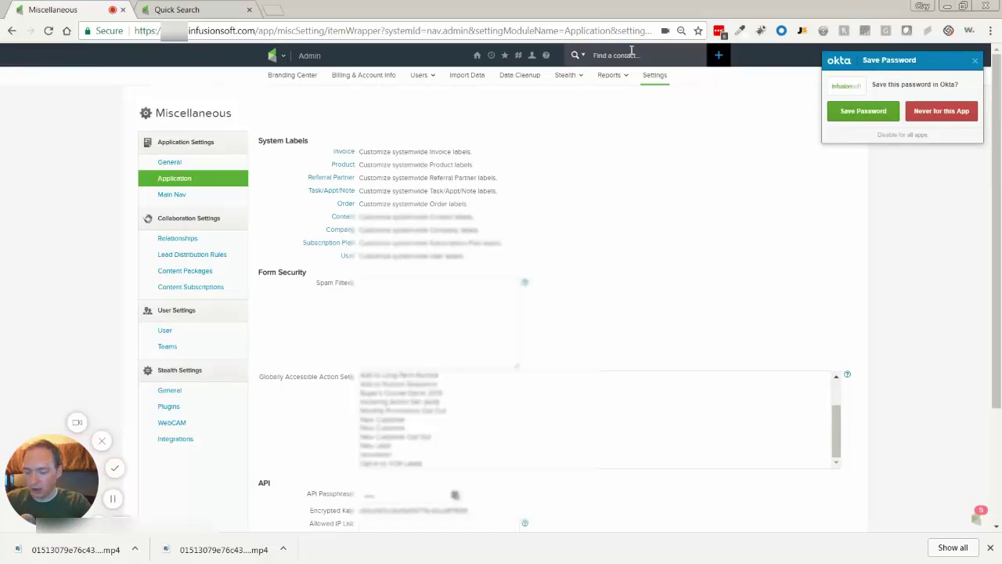
left_click(631, 55)
type("clay")
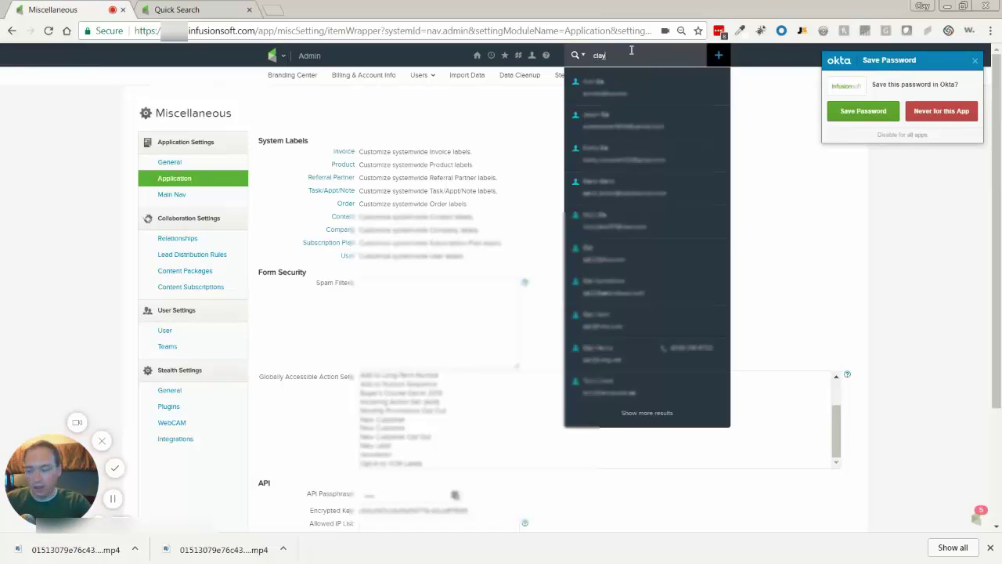
type("4")
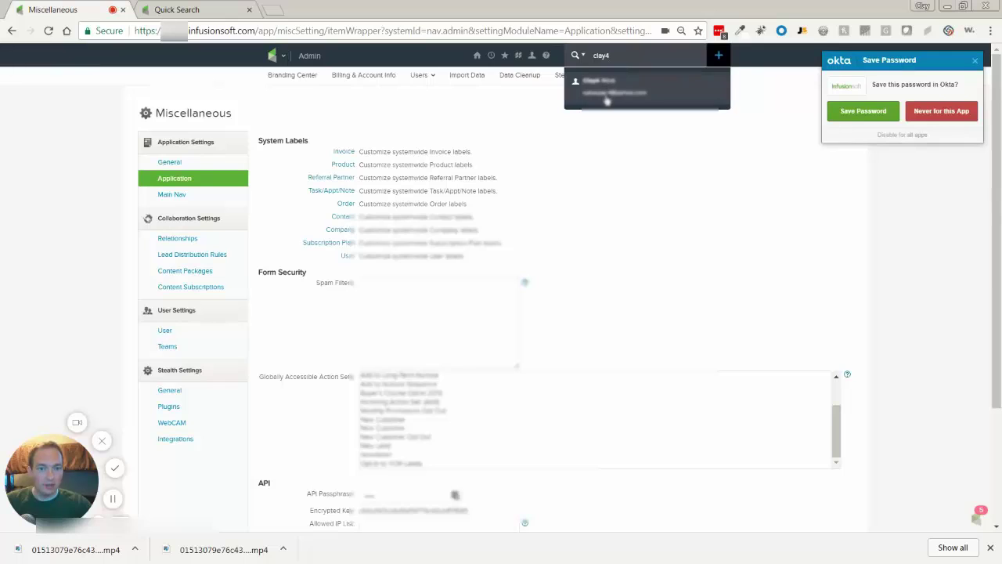
left_click(606, 99)
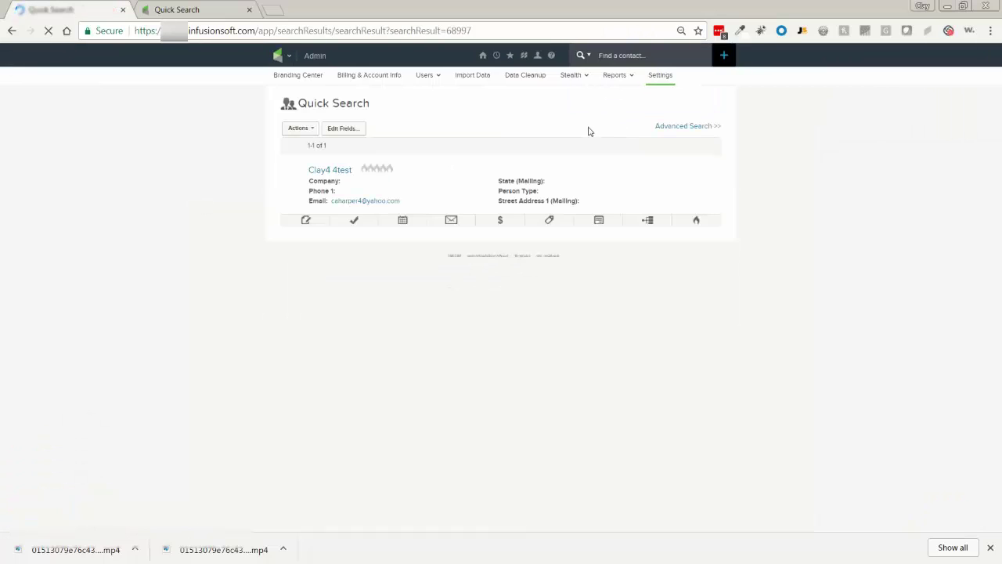
- Review the tags applied to the transferred test contact in the search result, and close the tag list
left_click(550, 224)
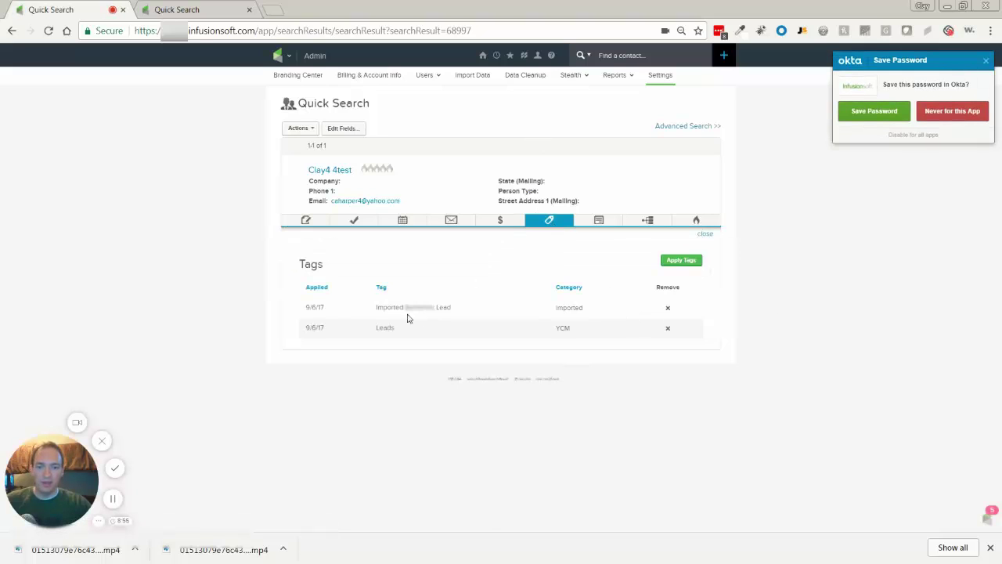
left_click_drag(460, 307, 379, 329)
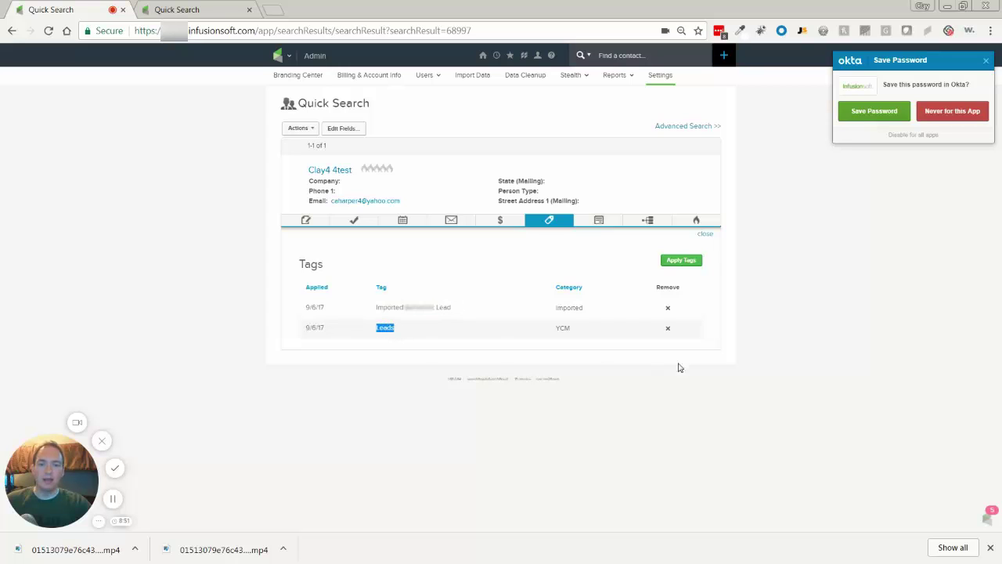
left_click(784, 346)
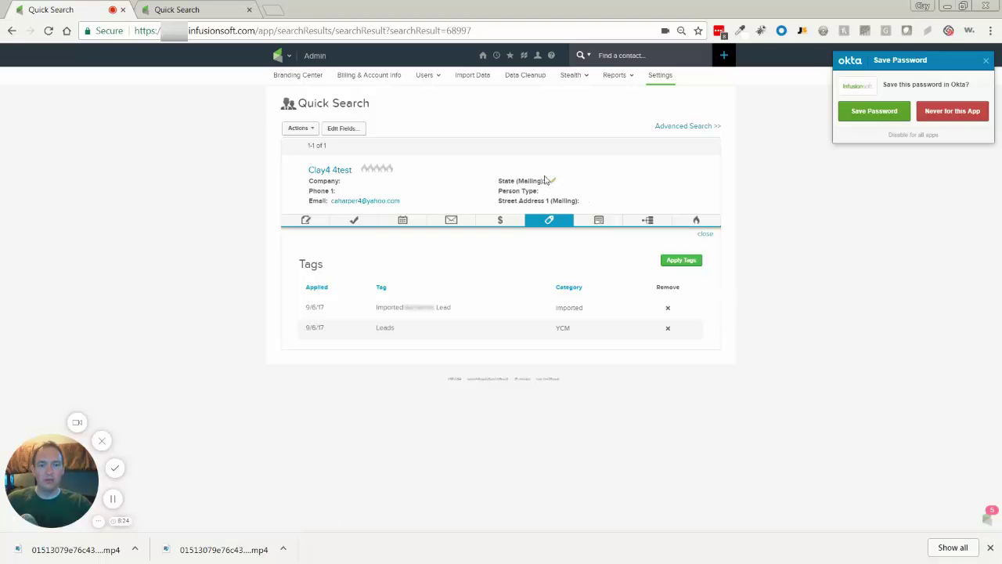
left_click(548, 221)
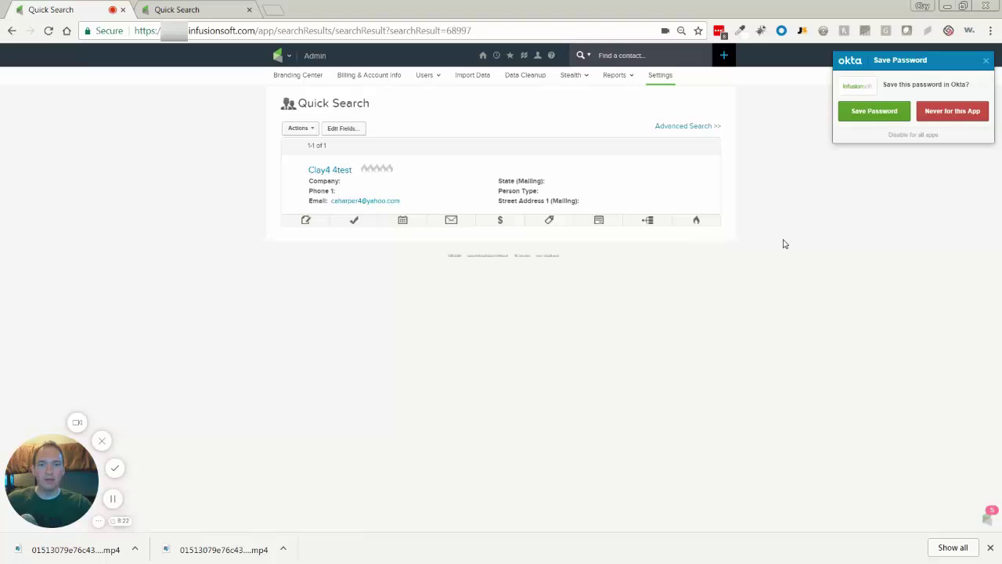